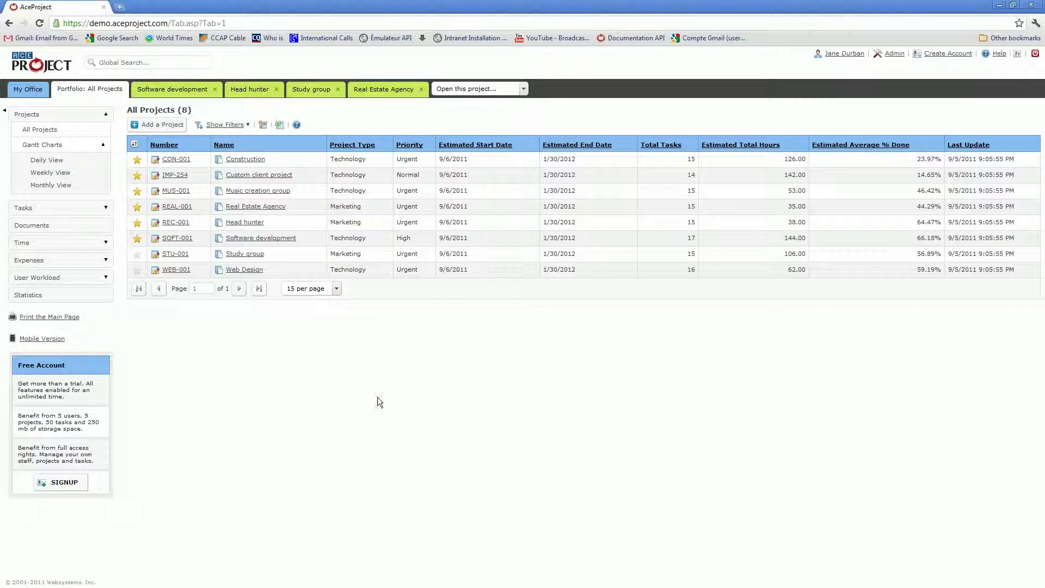
Open the Administration Section to its Users list of 8 active users
left_click(893, 54)
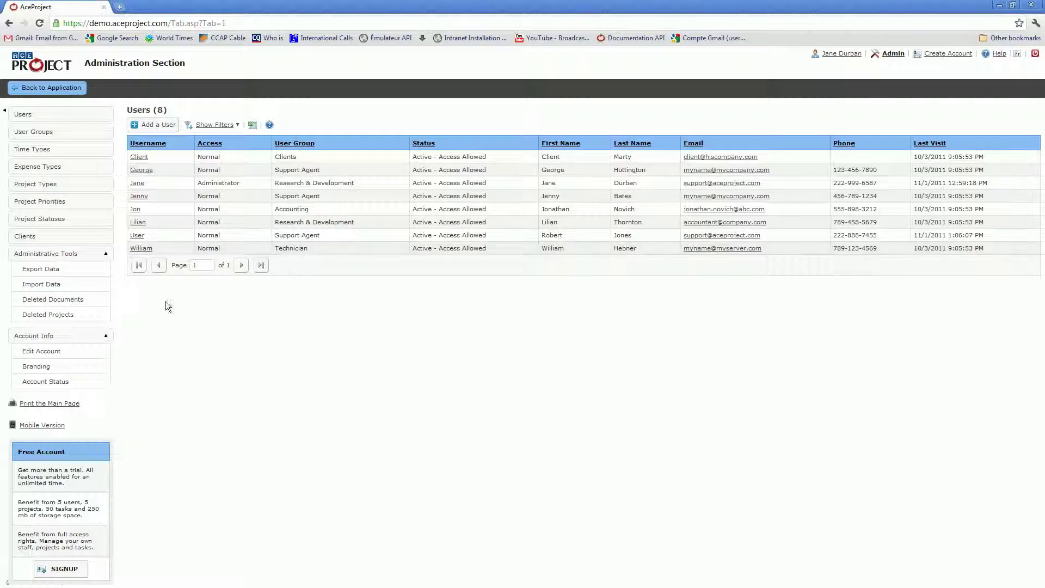
Open a blank New User form and click into its Username and Email fields
left_click(161, 126)
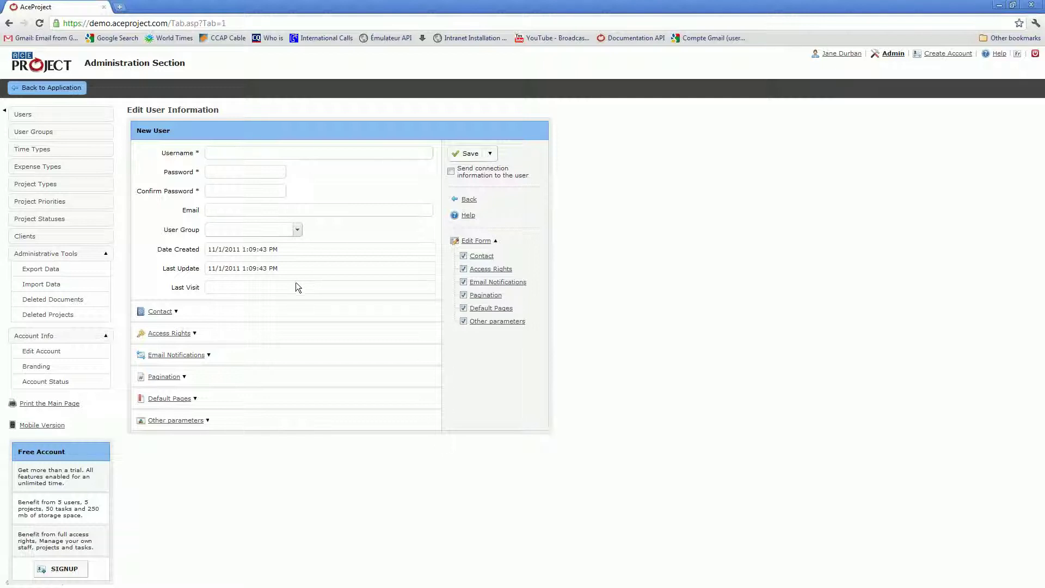
left_click(222, 152)
left_click(266, 212)
left_click(176, 334)
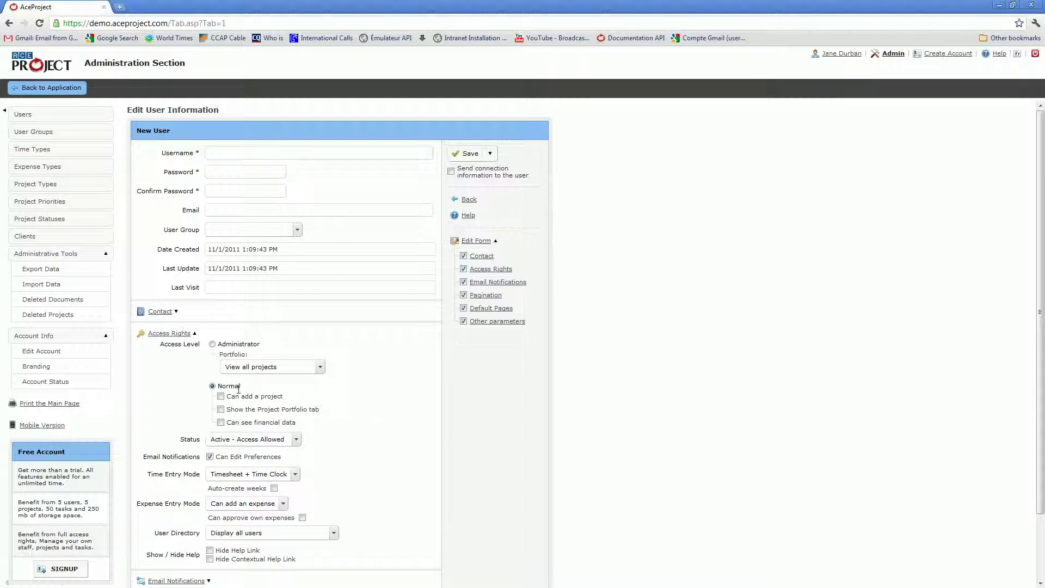
left_click(212, 344)
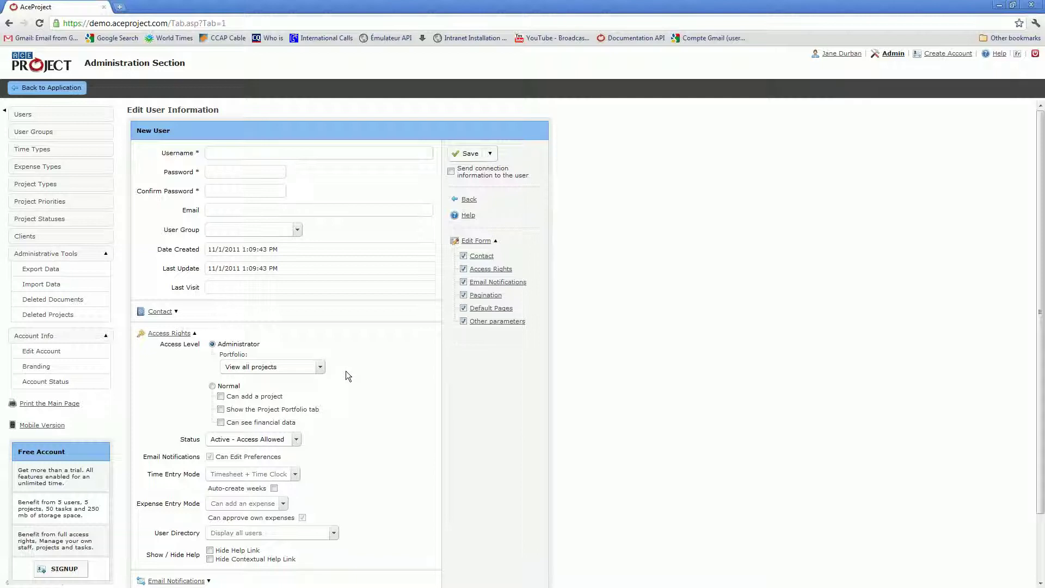
left_click(212, 386)
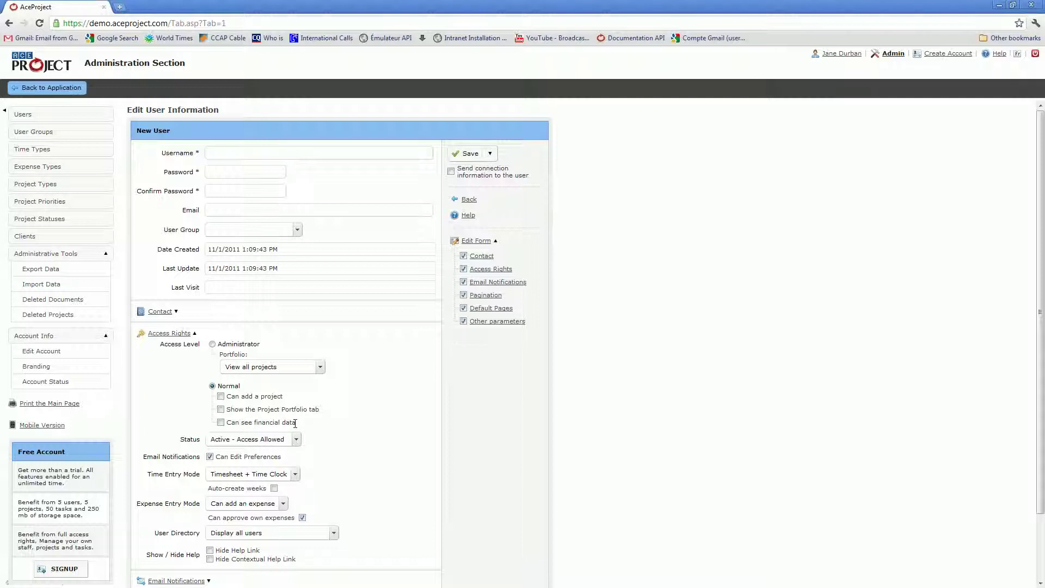
Expand the new user's Email Notifications section, showing English notifications ticked by default
scroll(303, 425, "down", 2)
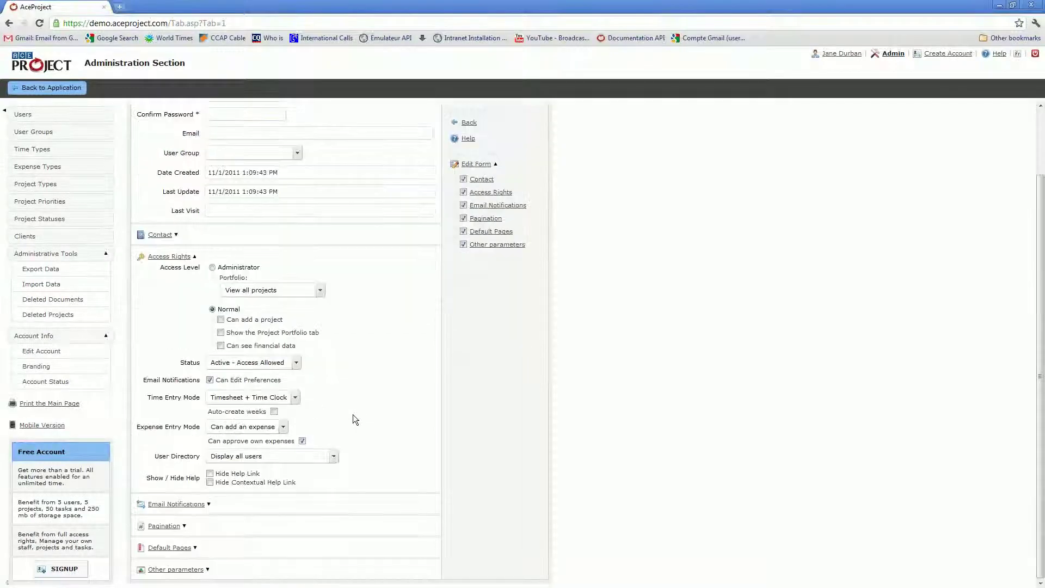
left_click(193, 505)
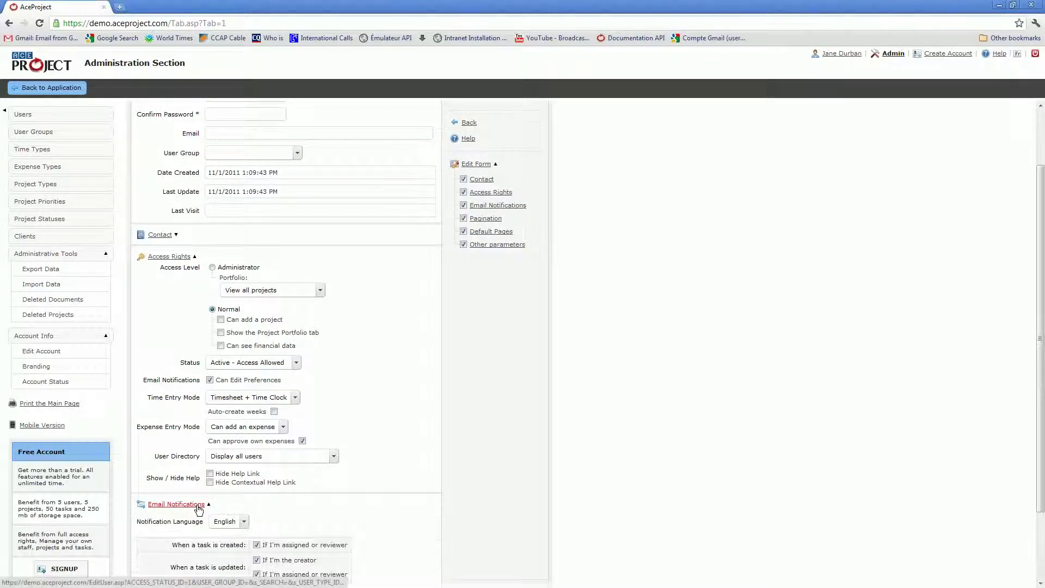
scroll(490, 435, "down", 2)
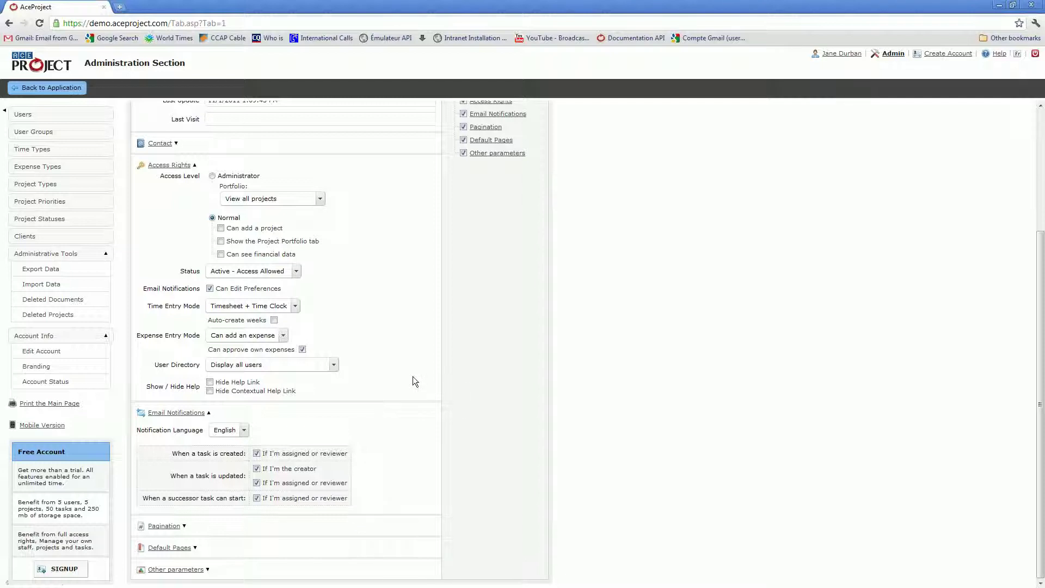
scroll(414, 378, "up", 3)
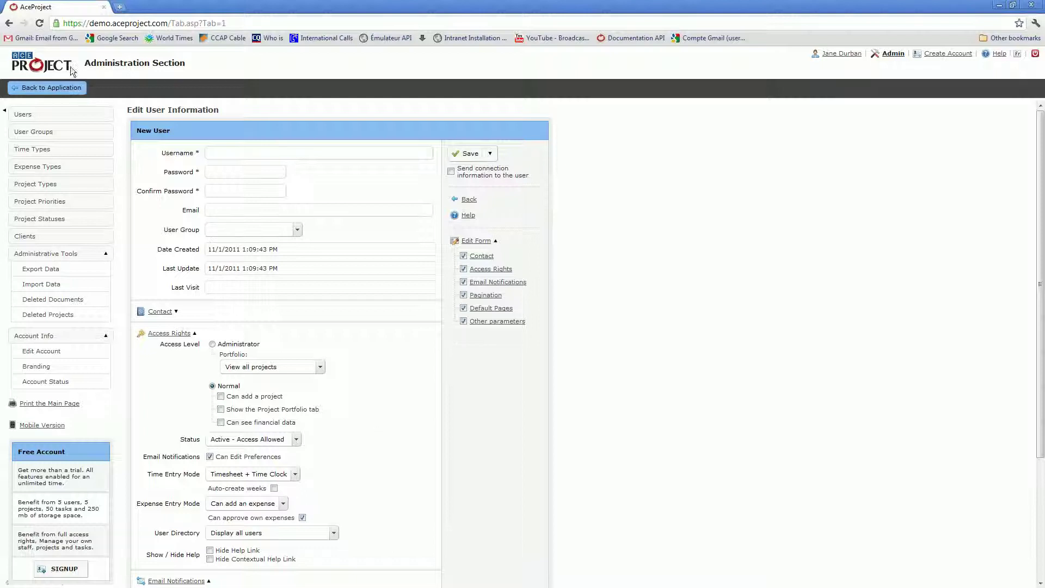
Go back to the application's All Projects list of eight projects
left_click(51, 89)
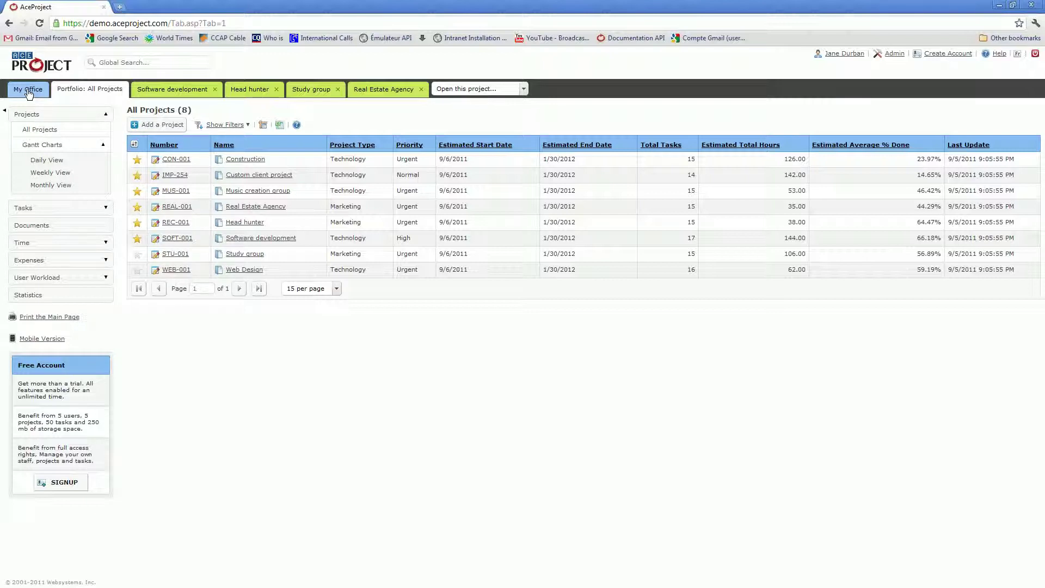
Start a new project copied from the Software development template, ready for its number
left_click(150, 128)
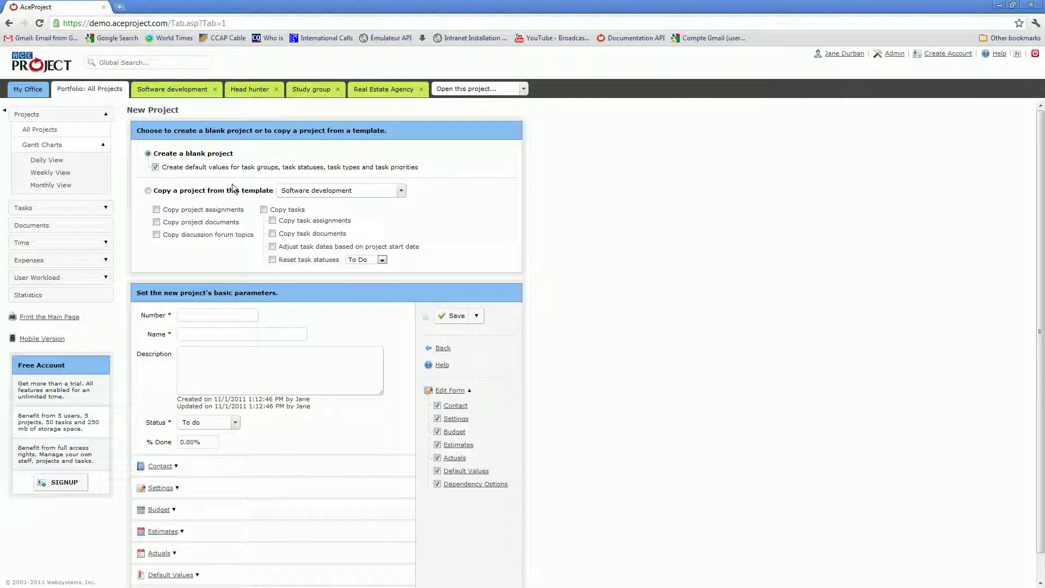
left_click(148, 192)
left_click(197, 320)
Enter 'test' as both the project number and the project name
scroll(212, 362, "down", 1)
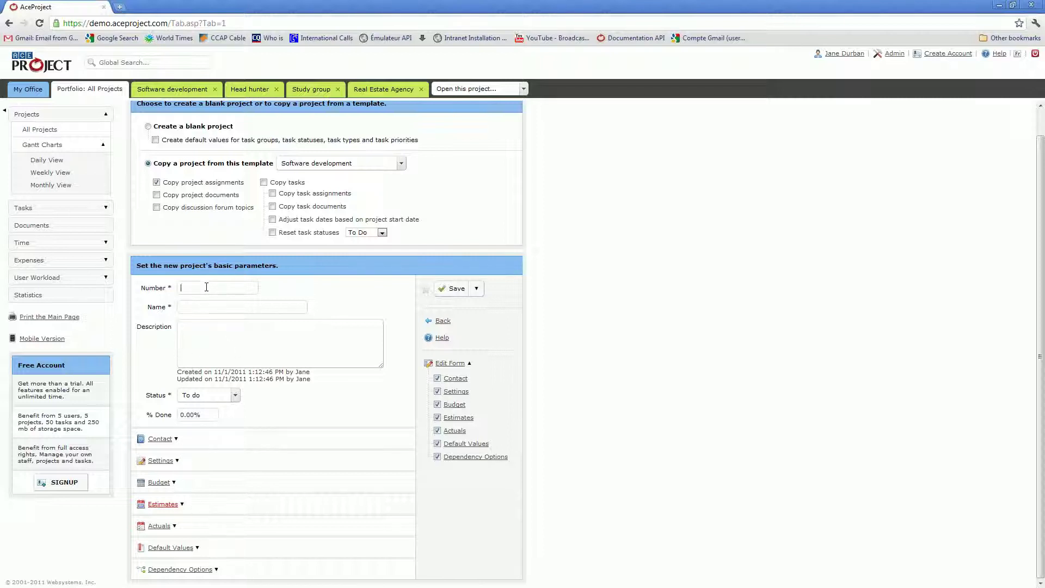
type("est")
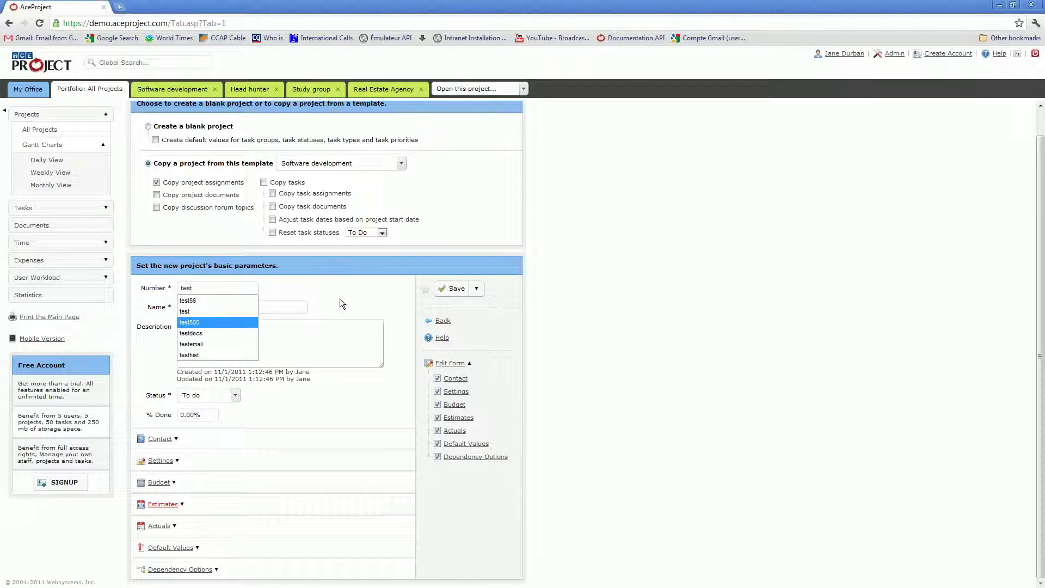
left_click(220, 308)
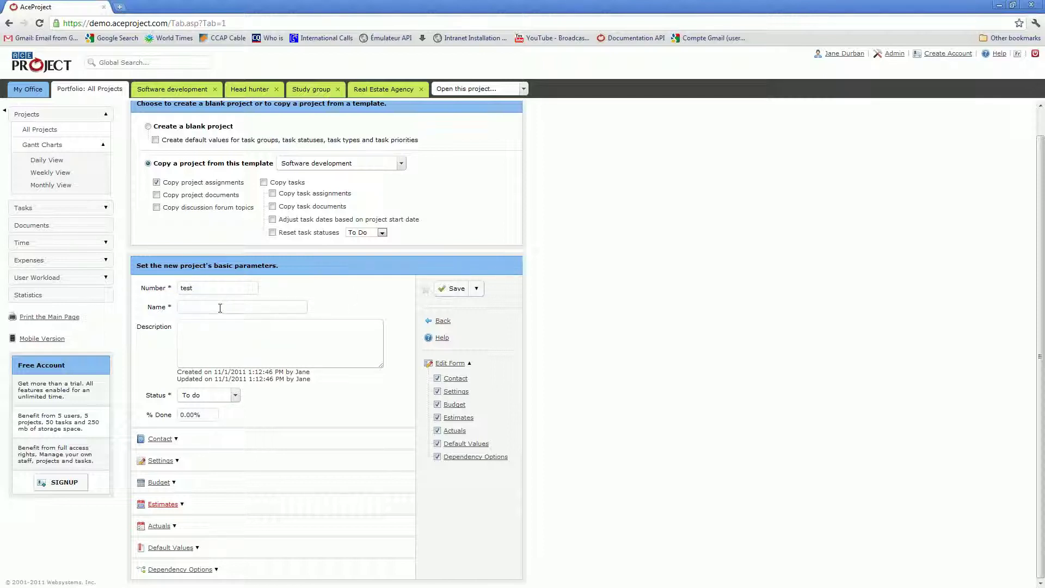
type("test")
left_click(381, 304)
Make it a blank project with default values and show the Save options
left_click(148, 127)
left_click(156, 140)
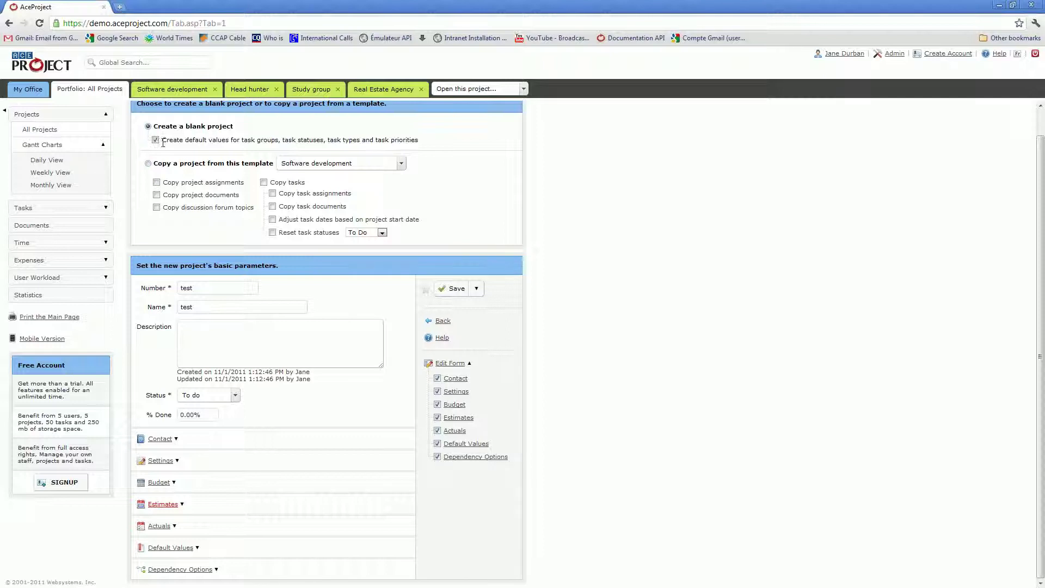
left_click(477, 292)
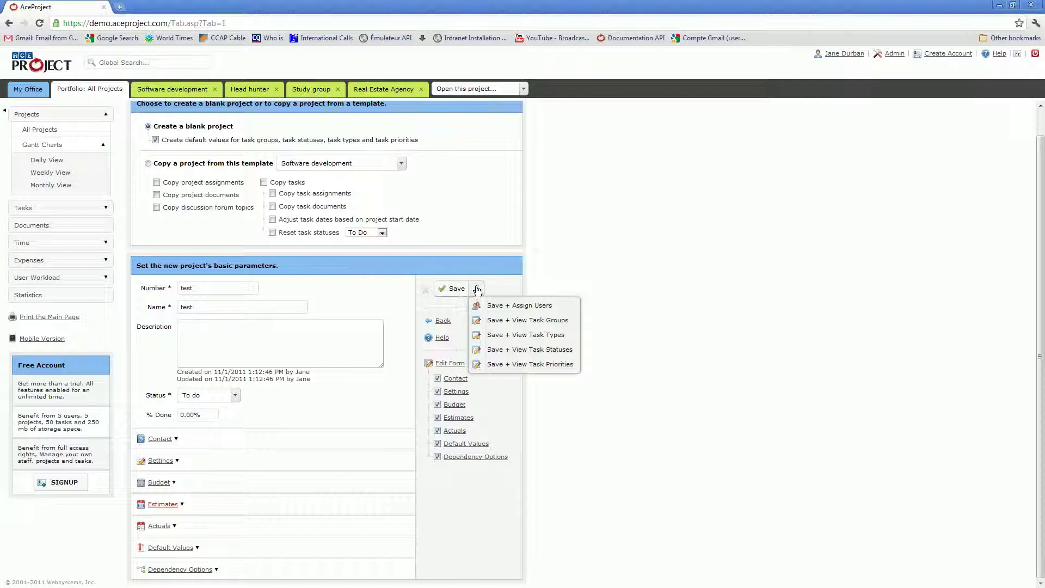
Save project 'test', then select a support agent and a technician and open their access rights
left_click(517, 310)
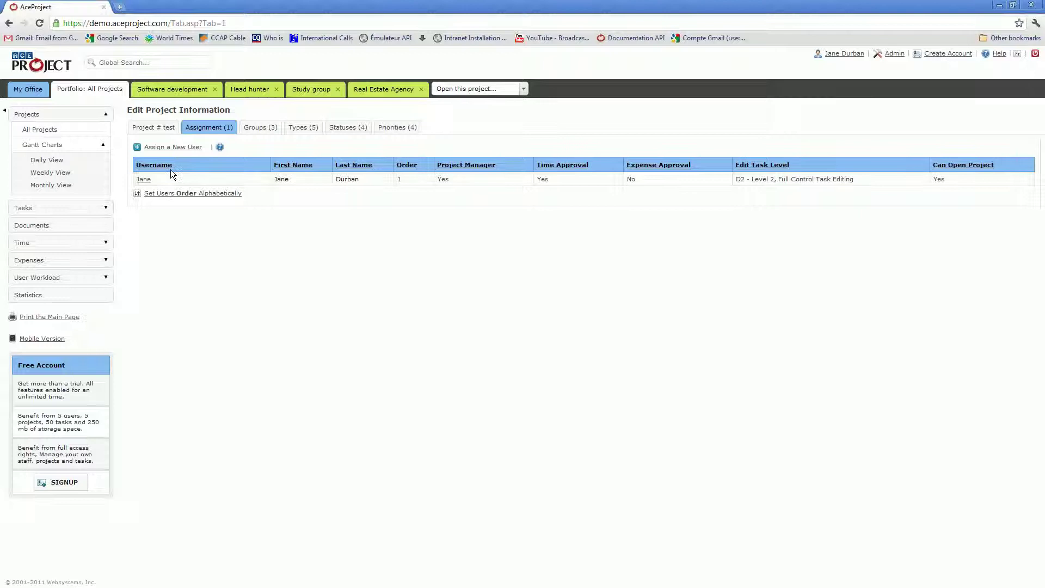
left_click(167, 150)
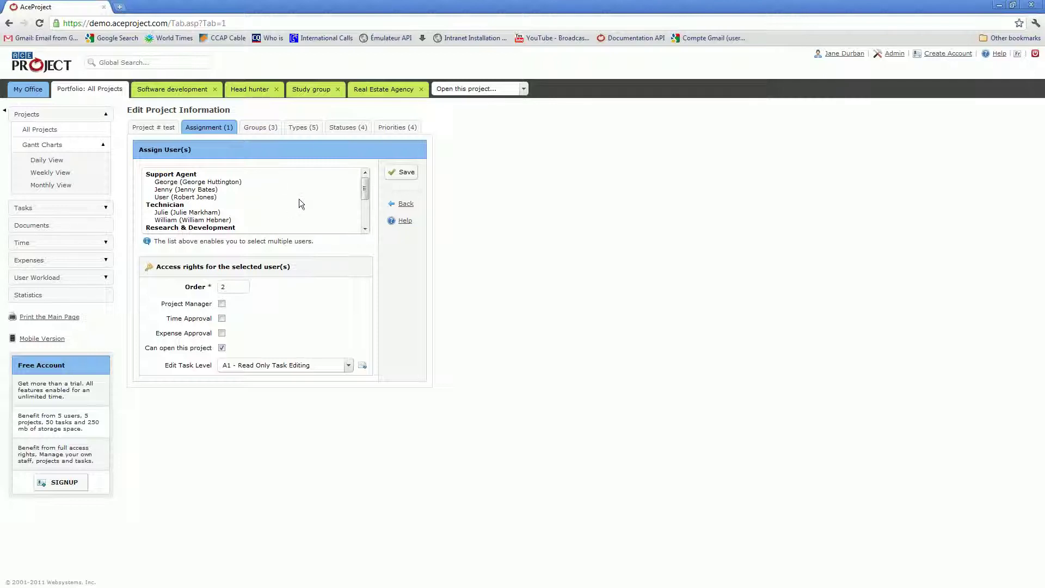
left_click(220, 183)
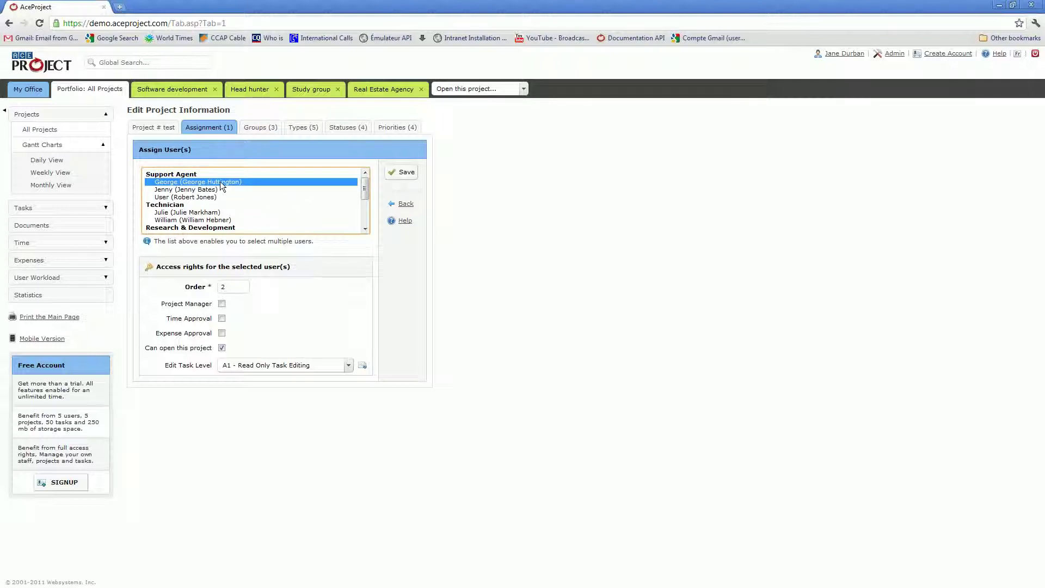
left_click(214, 212, "ctrl")
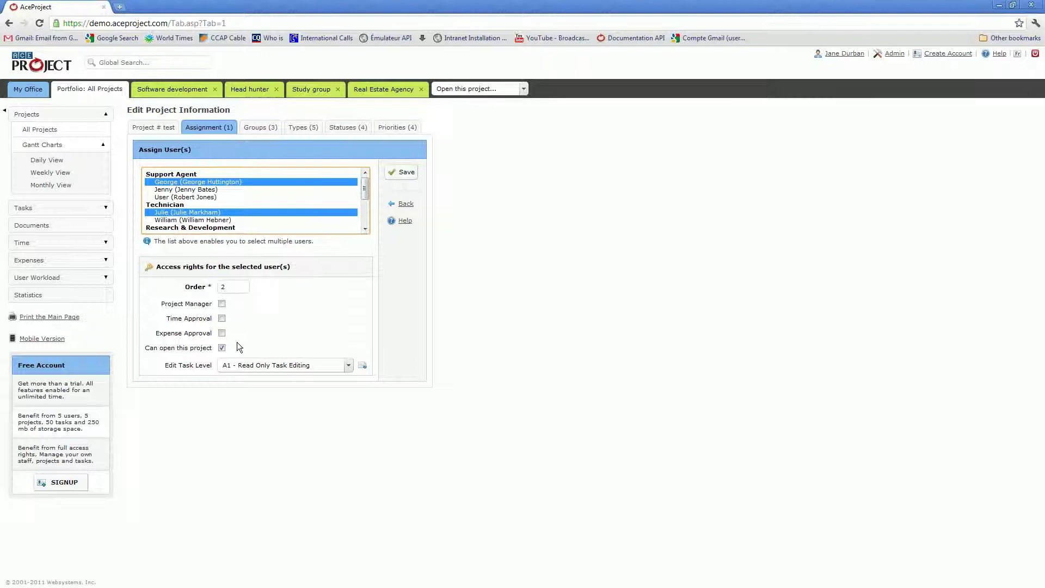
left_click(221, 304)
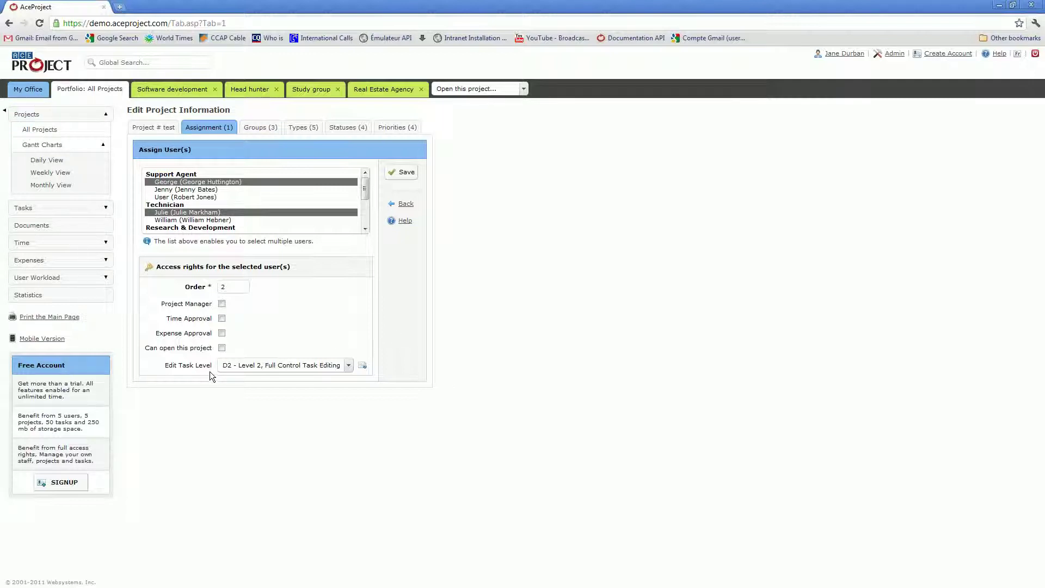
left_click(349, 366)
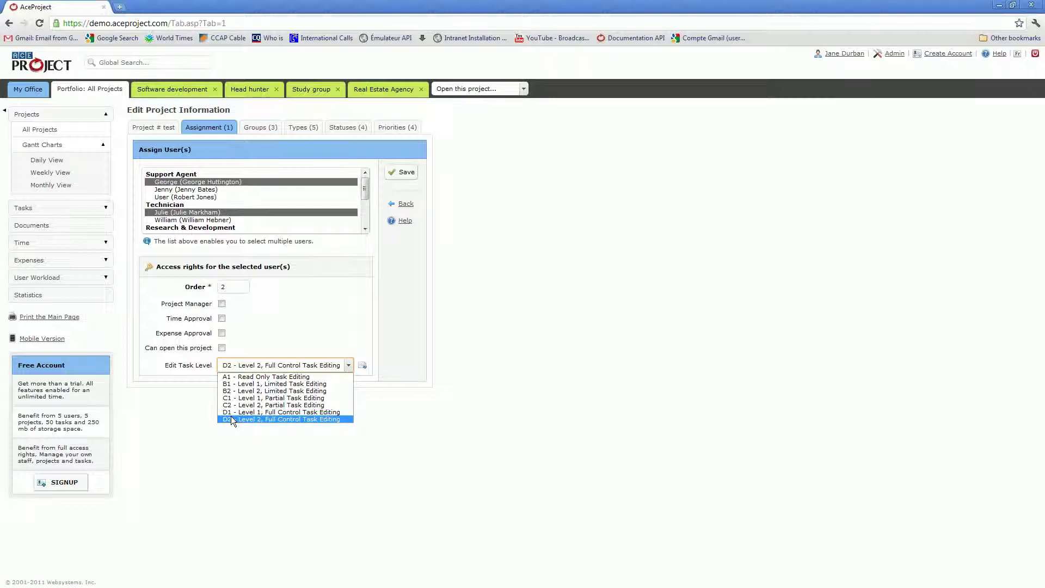
key("Up")
Keep Edit Task Level D2, save the three-user assignment, and open Real Estate Agency
left_click(320, 338)
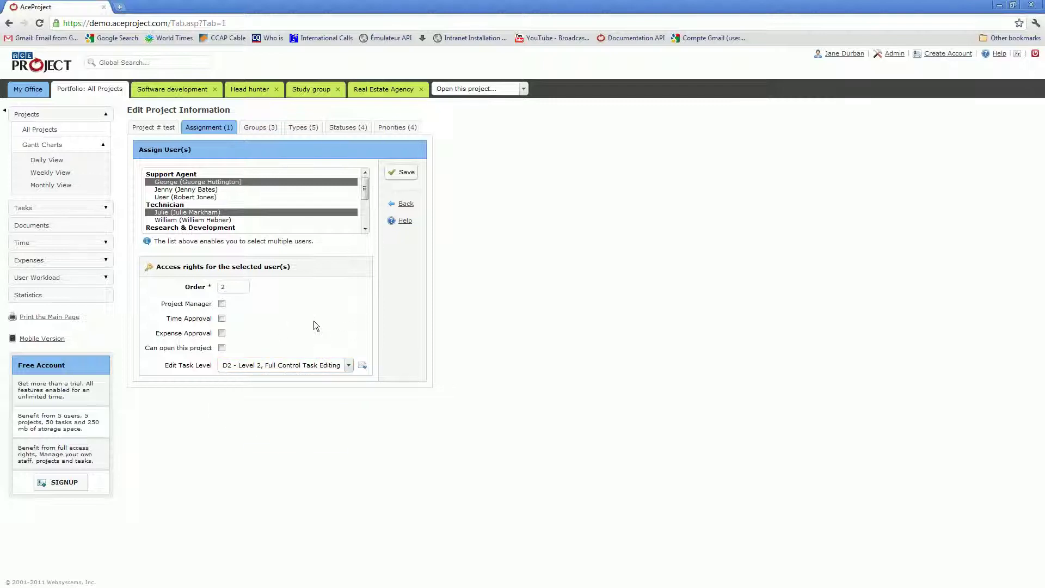
left_click(407, 176)
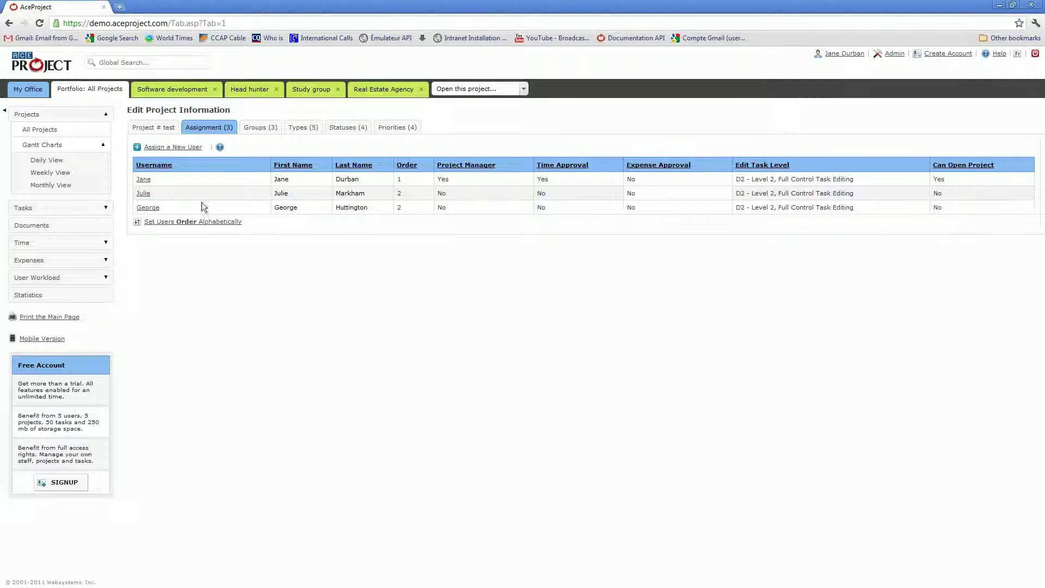
left_click(375, 91)
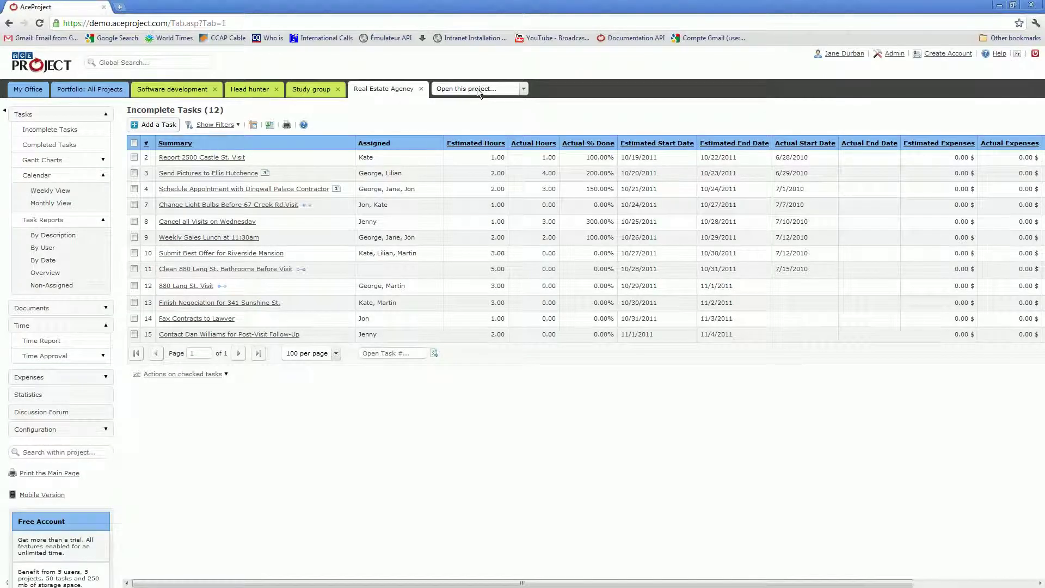
Switch to the 'test' project and start a blank new task numbered 1 with status To do
left_click(477, 89)
left_click(452, 136)
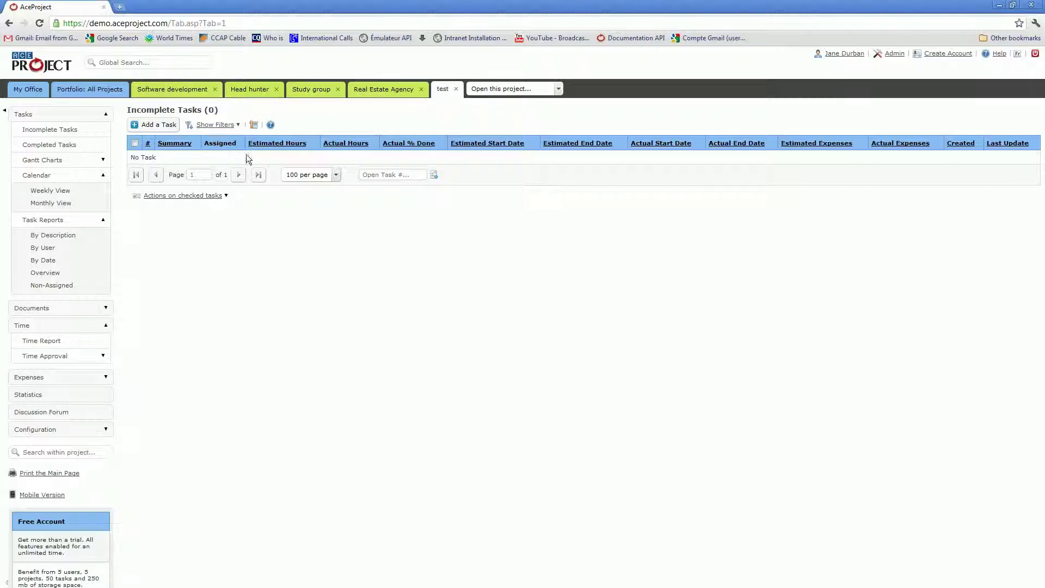
left_click(163, 127)
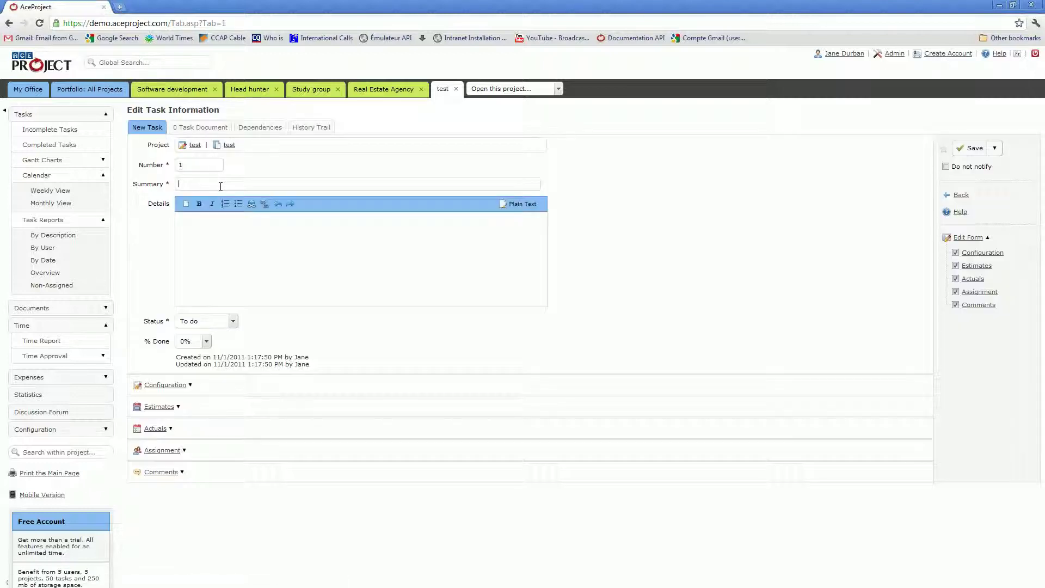
Enter 1 as the task number and 'task name' as its summary
left_click(180, 166)
type("1")
left_click(184, 183)
type("task name")
Expand the task's Assignment section and remove the Actuals section from the form
left_click(169, 452)
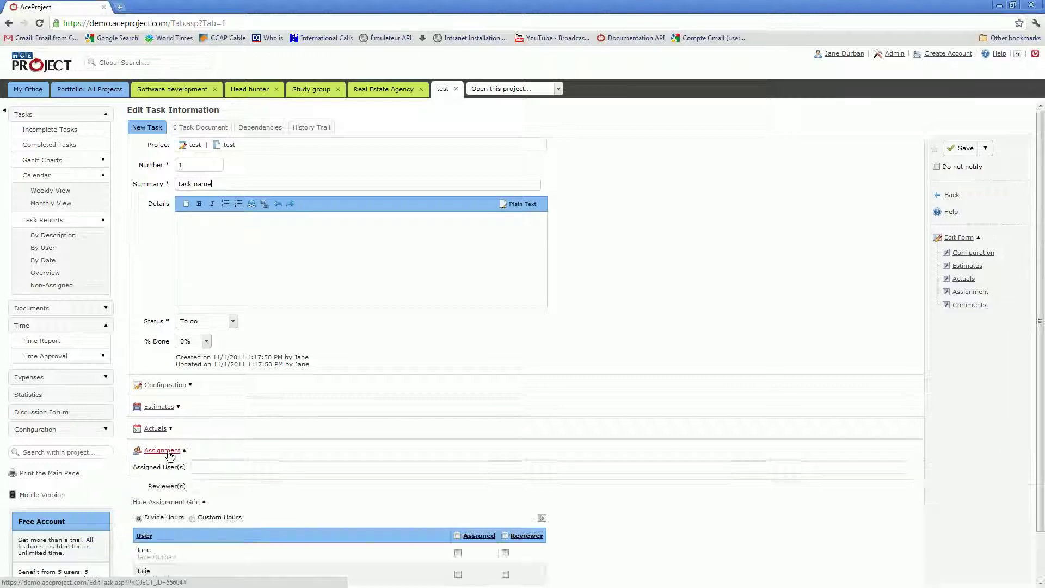
scroll(577, 406, "down", 1)
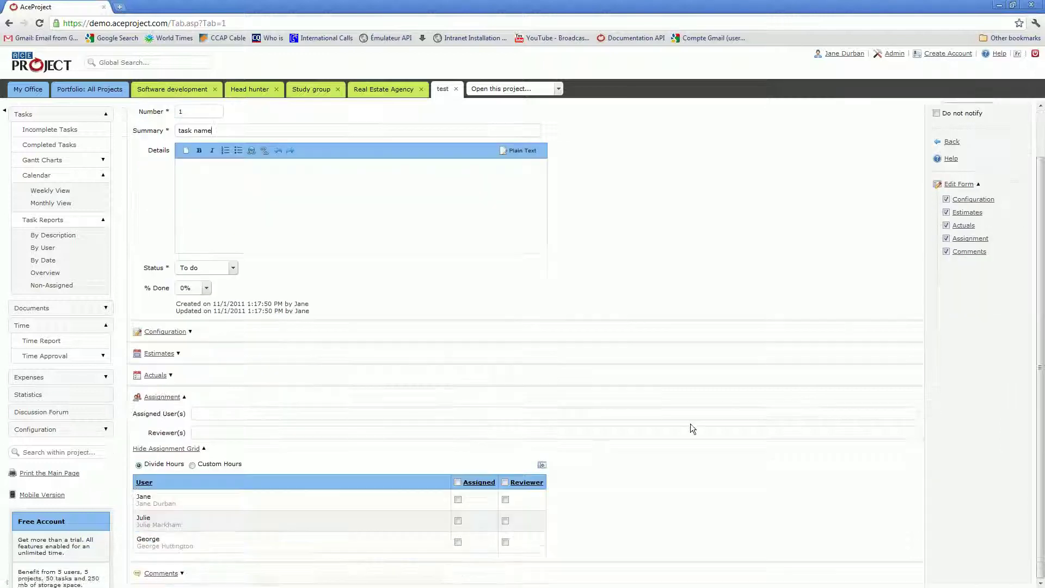
left_click(947, 227)
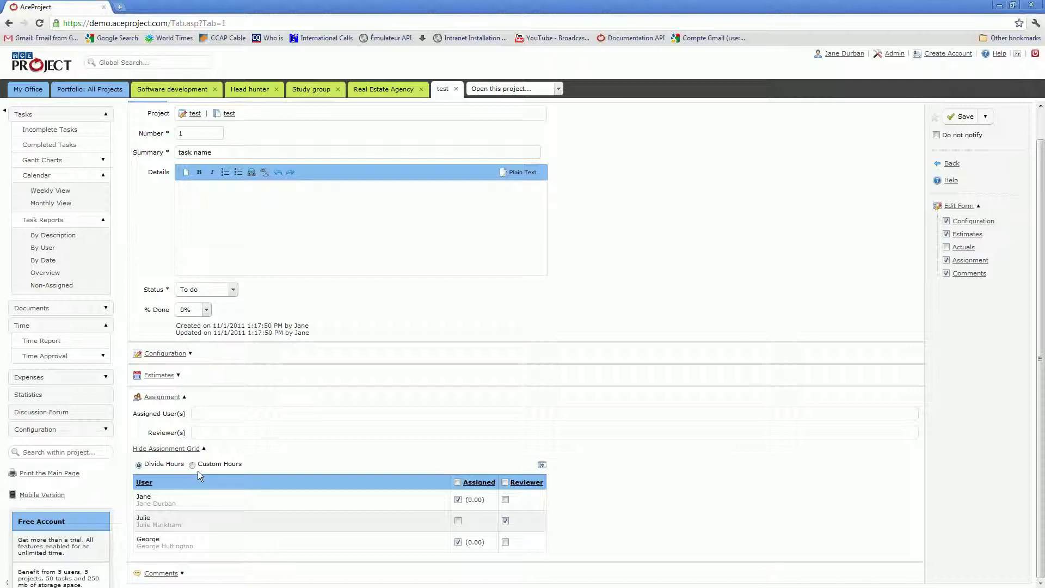
Enter 12 estimated hours, then make the second user assigned instead of reviewer
left_click(166, 377)
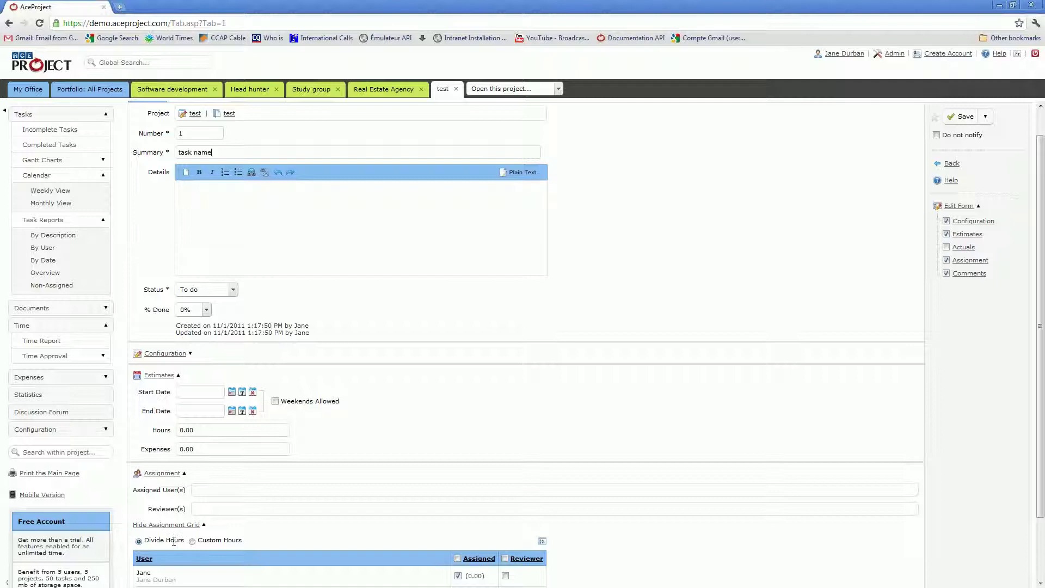
left_click(201, 430)
scroll(350, 446, "down", 2)
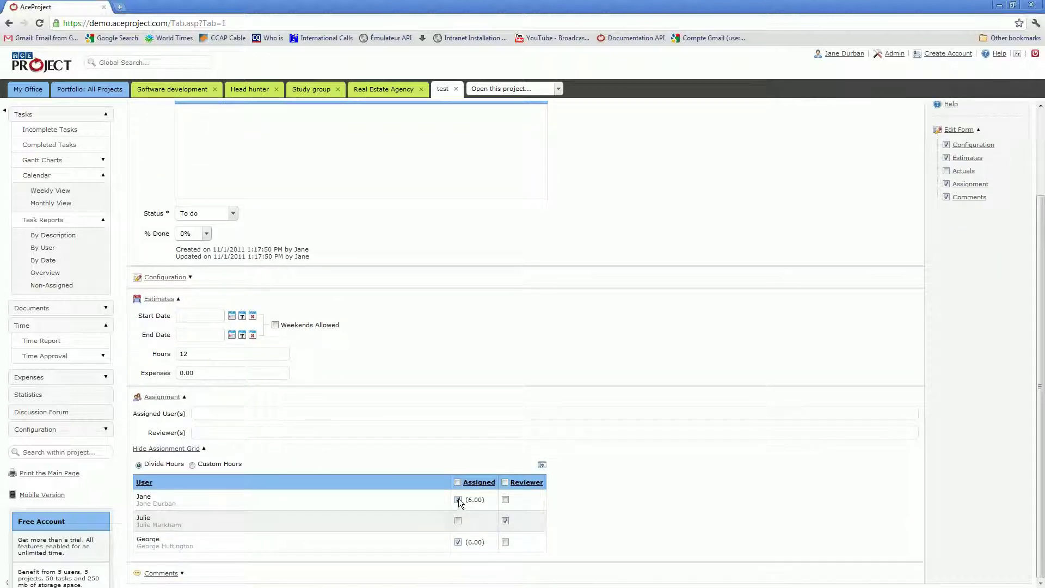
left_click(506, 521)
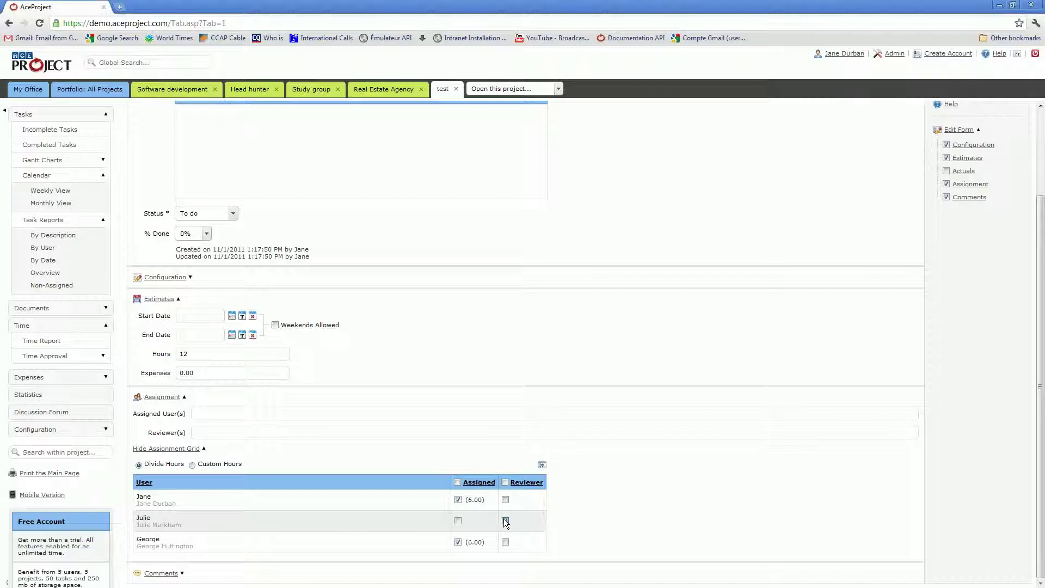
left_click(458, 521)
Switch to Custom Hours and split the task's 9.00 estimated hours as 3 and 6.00 between users
left_click(192, 465)
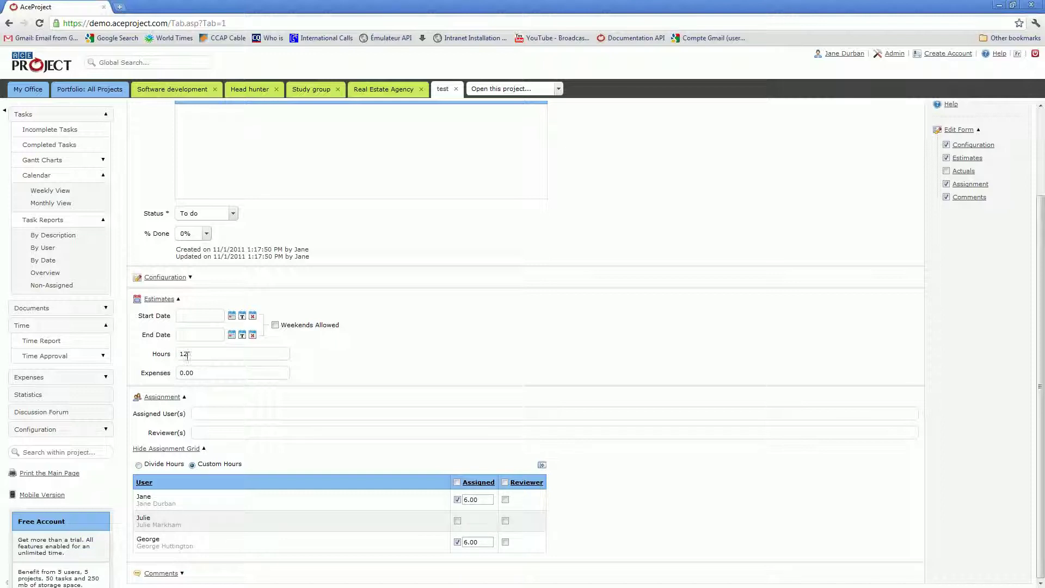
double_click(483, 499)
left_click_drag(346, 361, 233, 361)
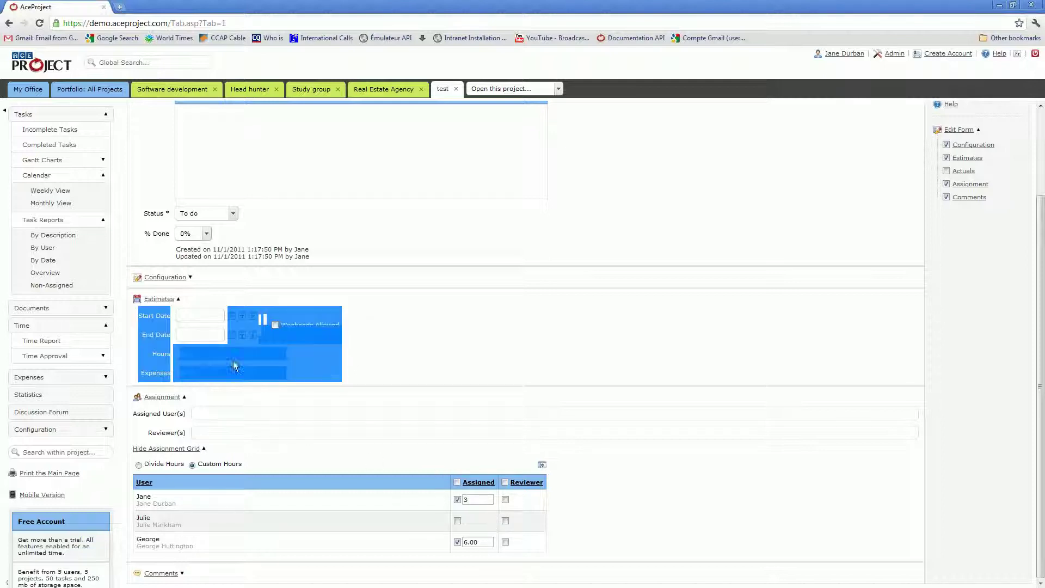
left_click(357, 502)
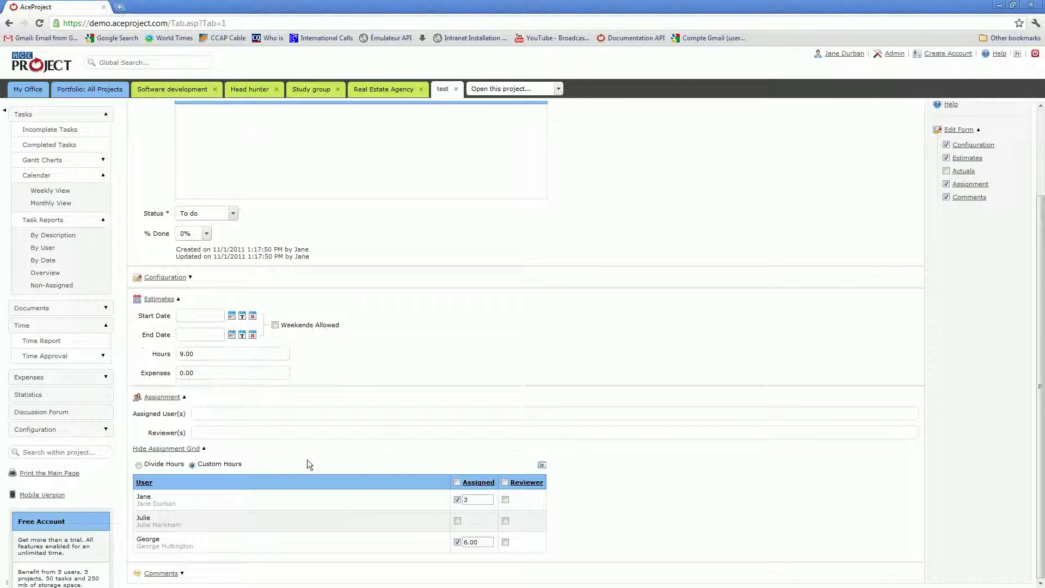
left_click(203, 355)
scroll(697, 361, "up", 2)
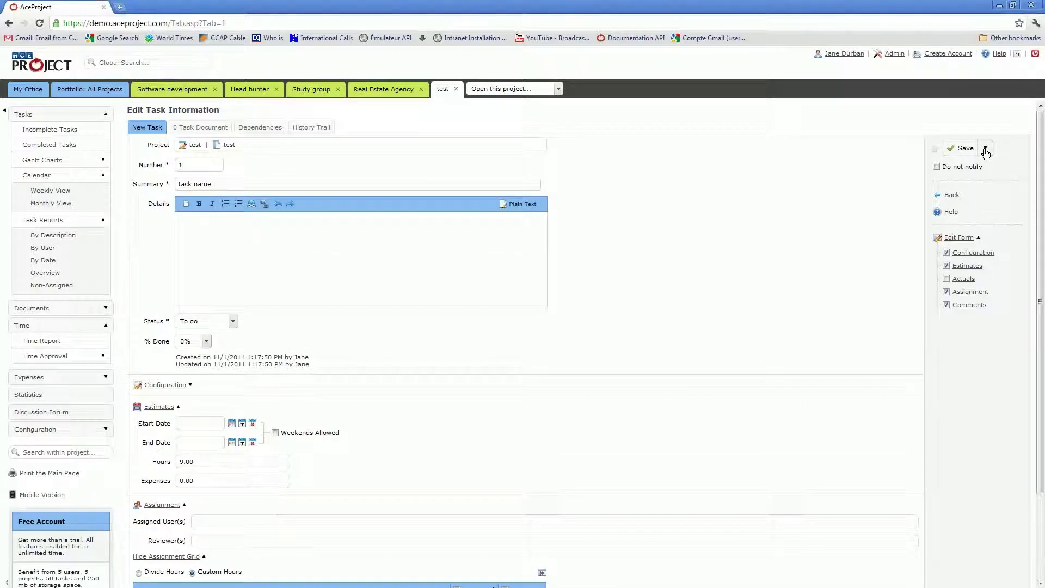
Save task 1 with Save + Leave Task Open
left_click(986, 148)
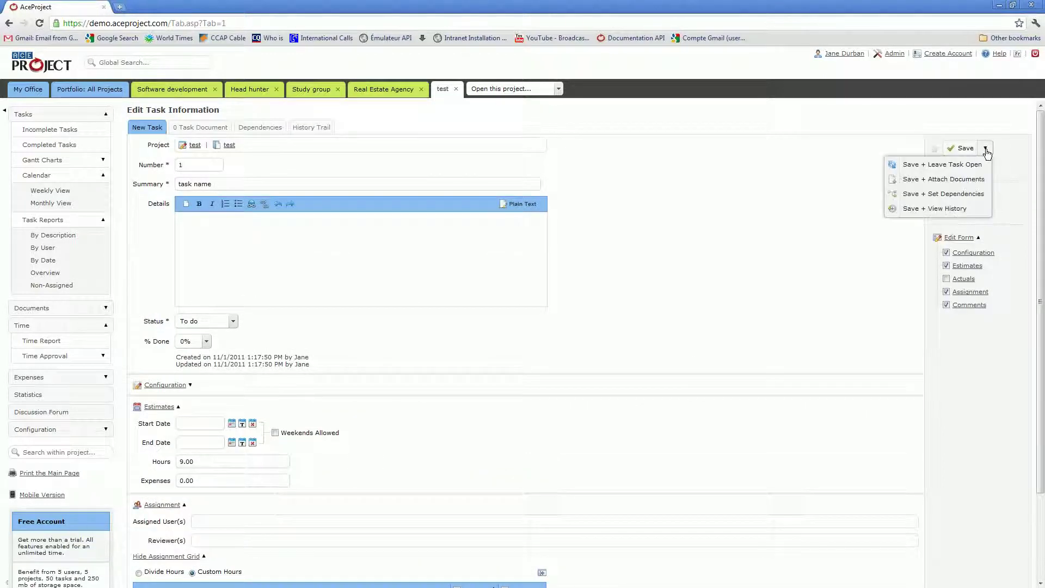
left_click(953, 166)
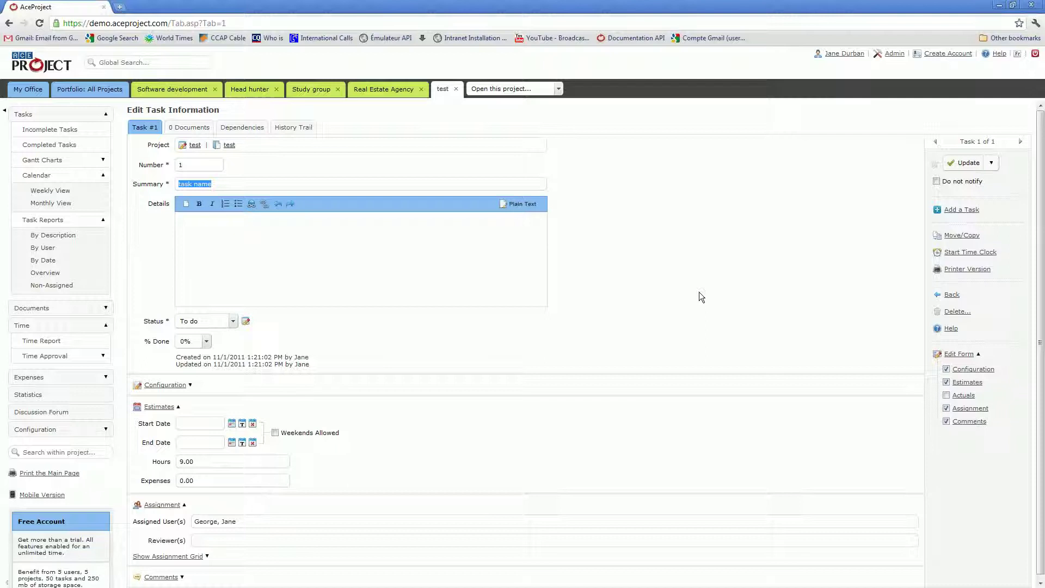
scroll(662, 266, "down", 1)
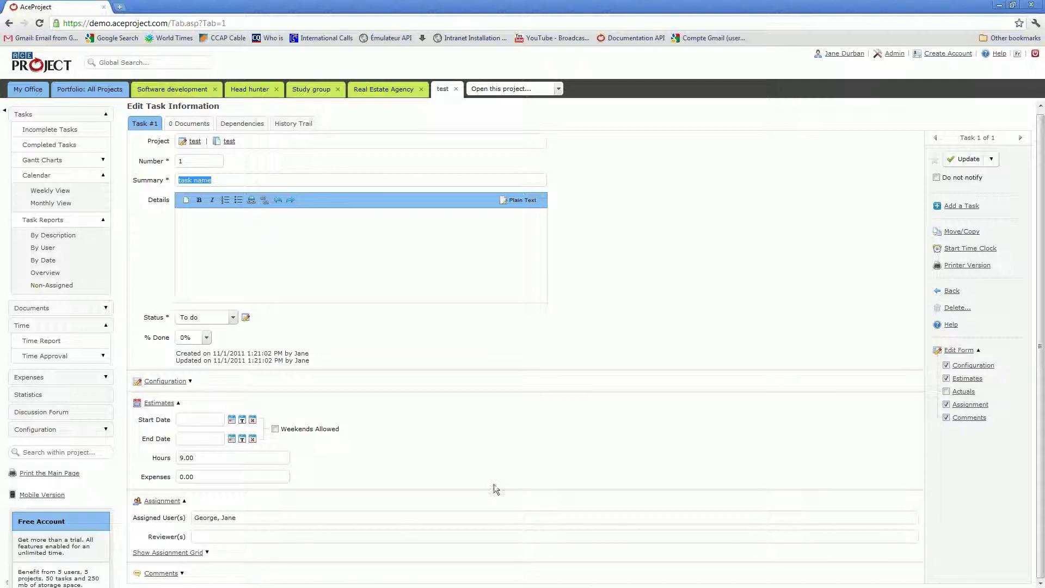
Expand the Comments section to reveal the empty comment editor
left_click(163, 576)
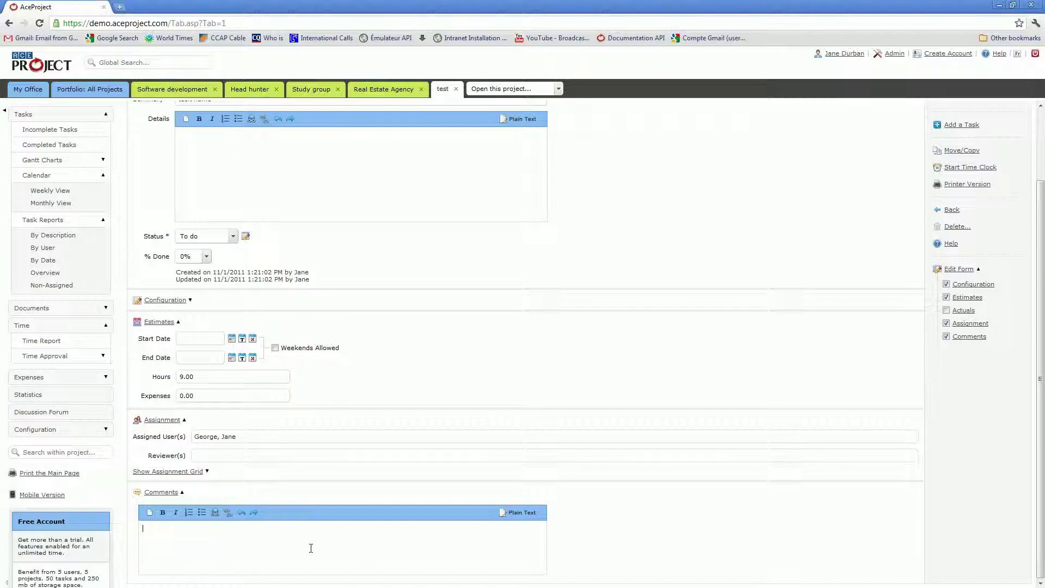
left_click_drag(1043, 449, 1037, 305)
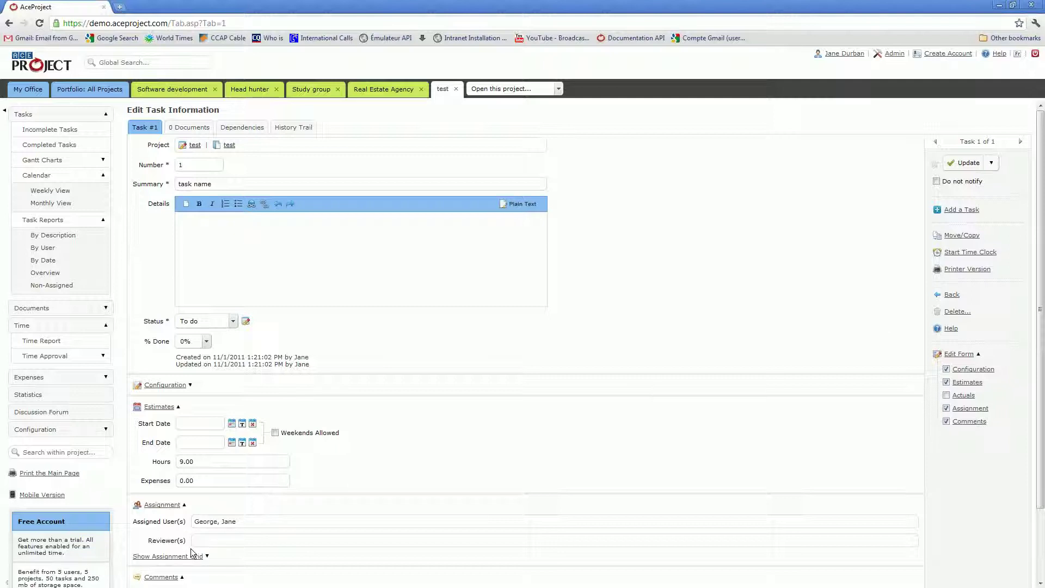
scroll(531, 424, "down", 3)
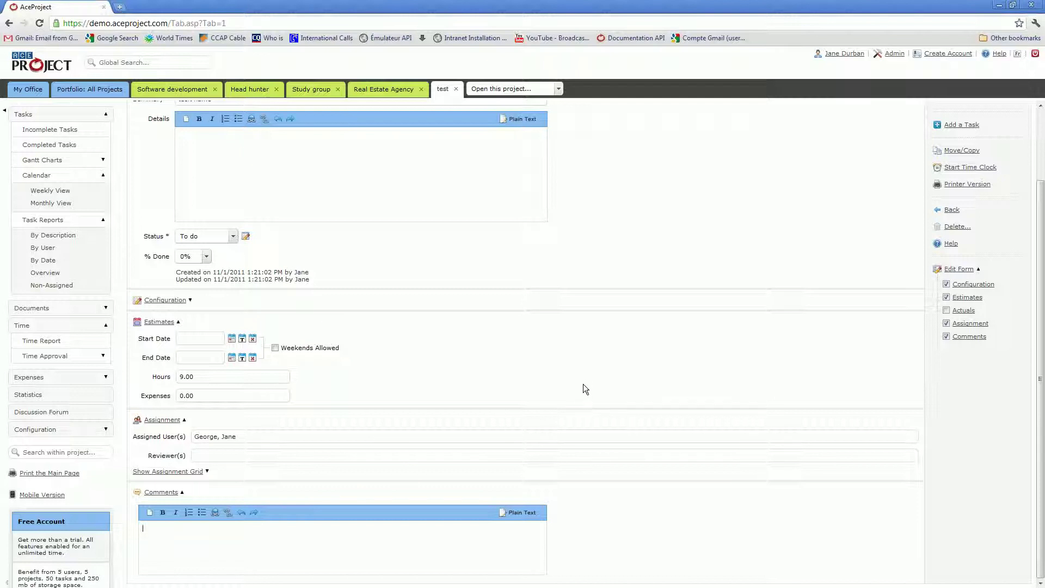
scroll(579, 383, "up", 2)
scroll(578, 383, "down", 1)
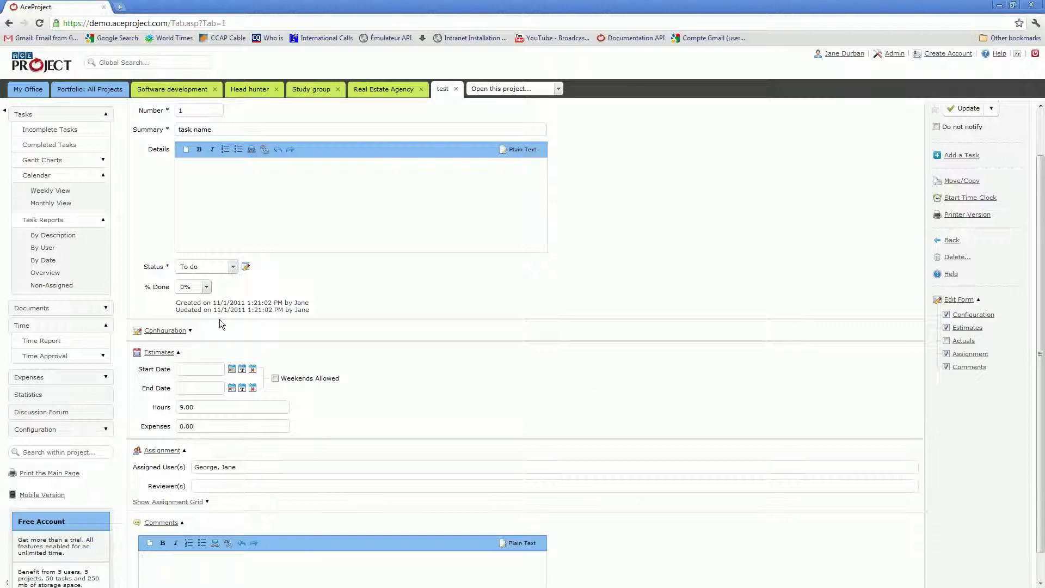
List the task's % Done values, from 0% to 100% in steps of ten
left_click(207, 287)
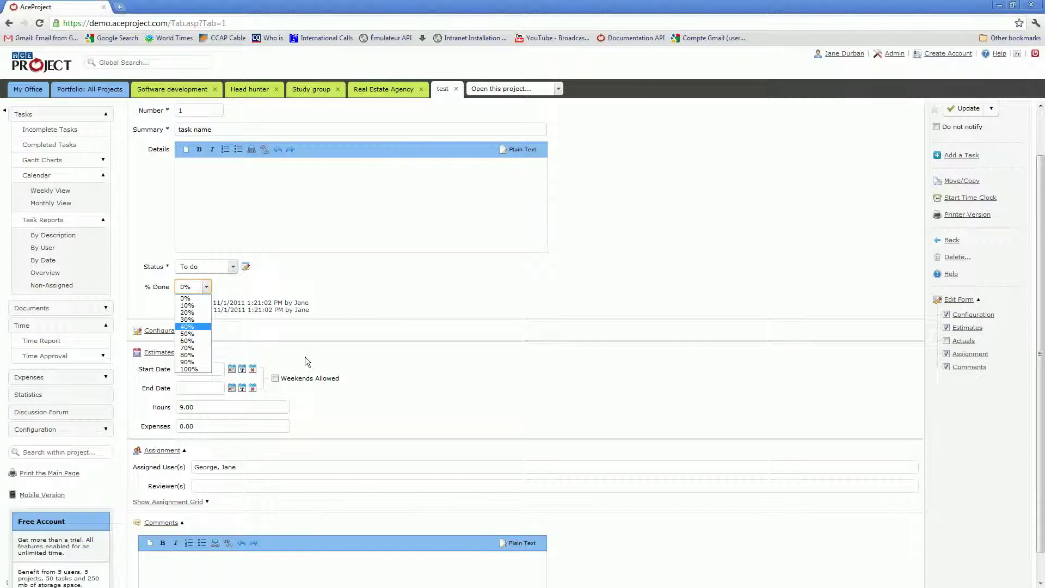
Open project test's Task Statuses configuration and begin adding a task status
left_click(99, 434)
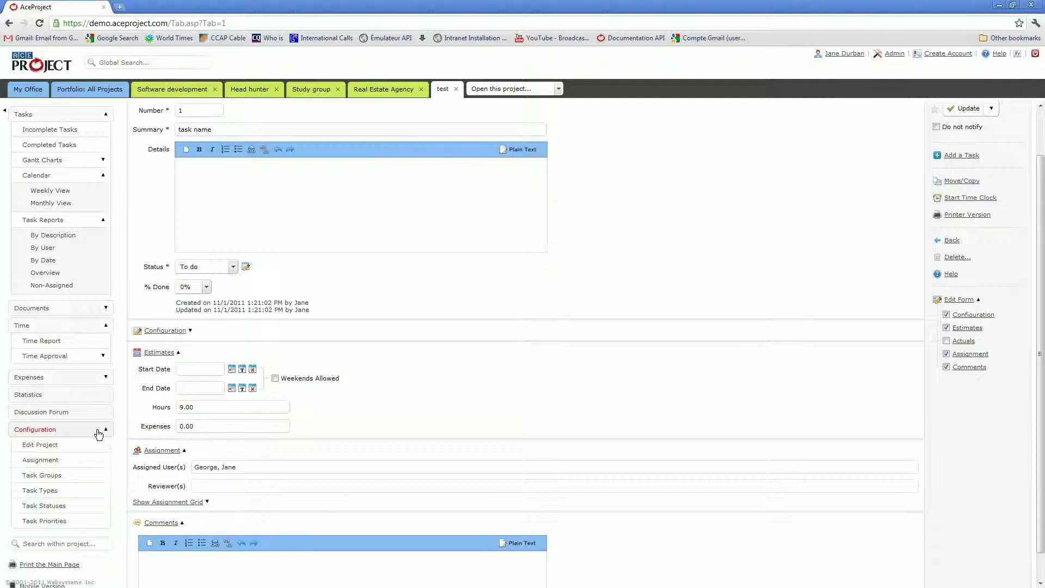
left_click(57, 509)
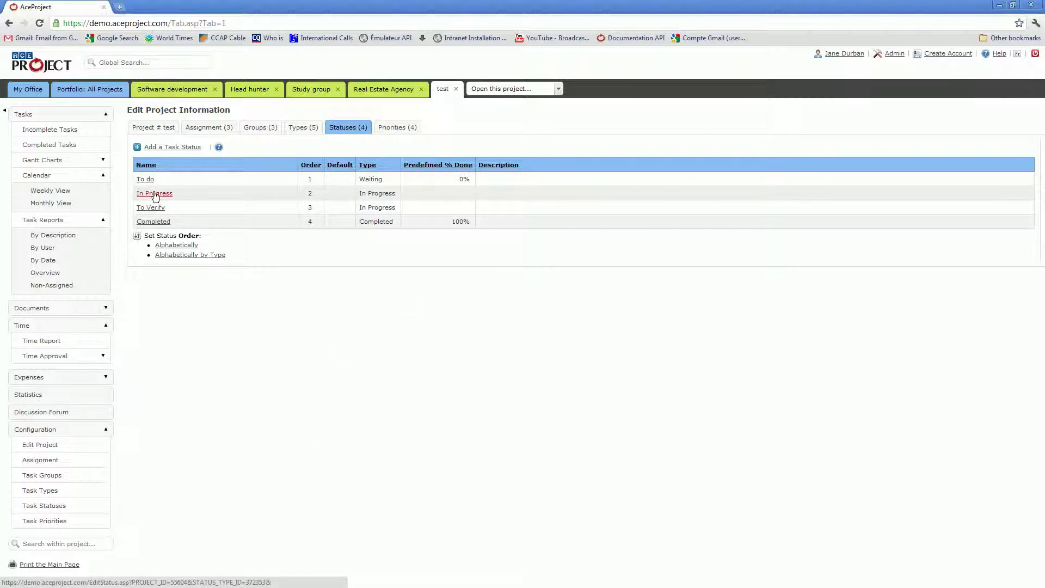
left_click(183, 149)
Save a new In Progress status named 'Testing' with predefined 90% done
left_click(249, 208)
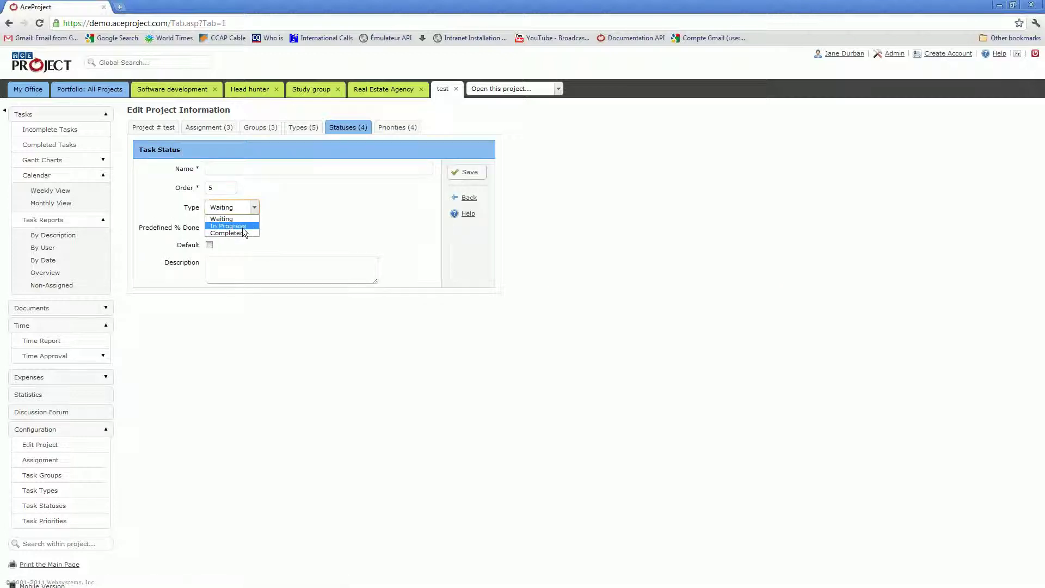
left_click(241, 226)
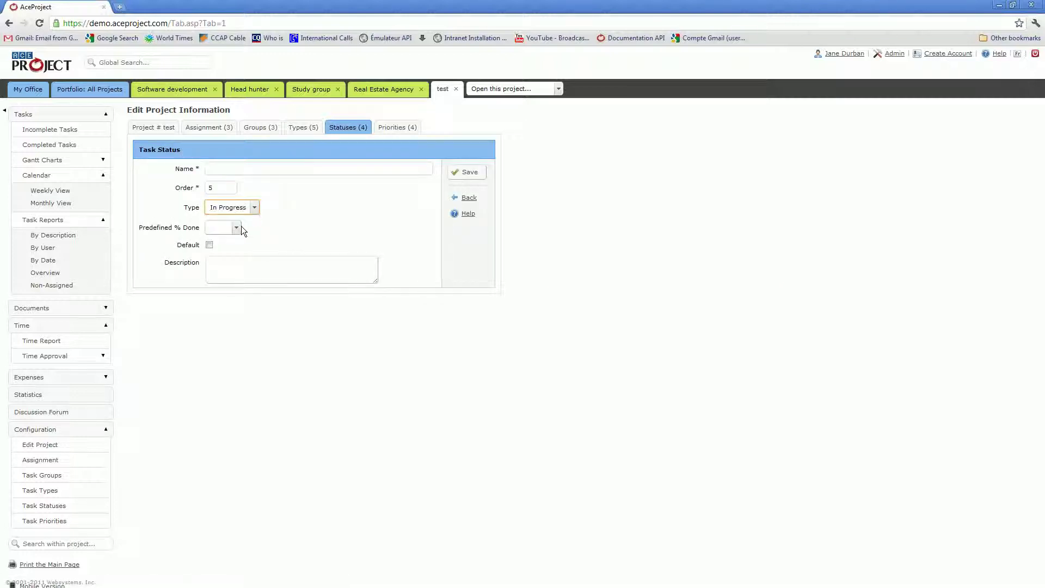
left_click(235, 169)
type("Testing")
left_click(236, 228)
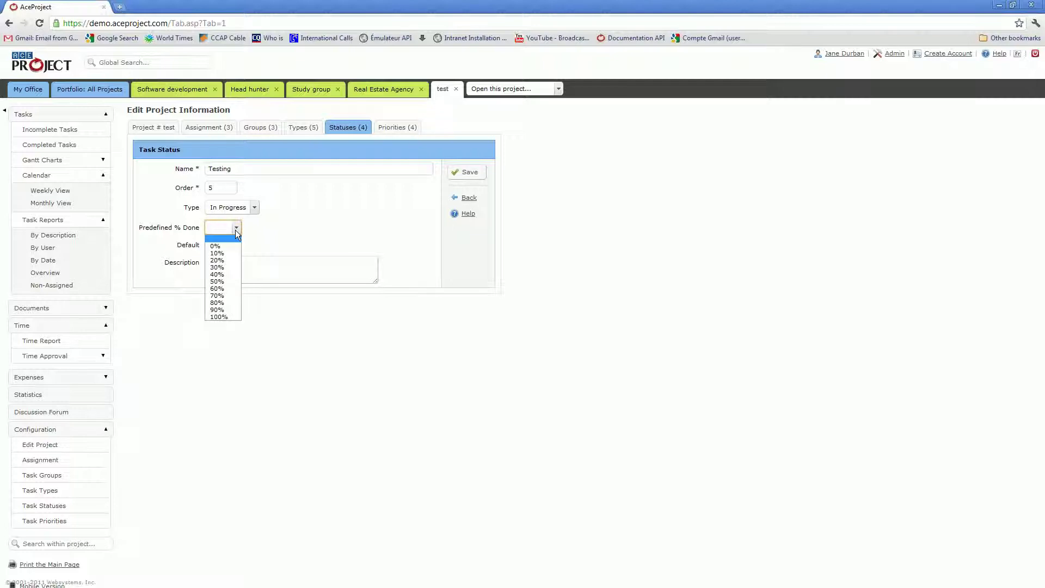
left_click(227, 310)
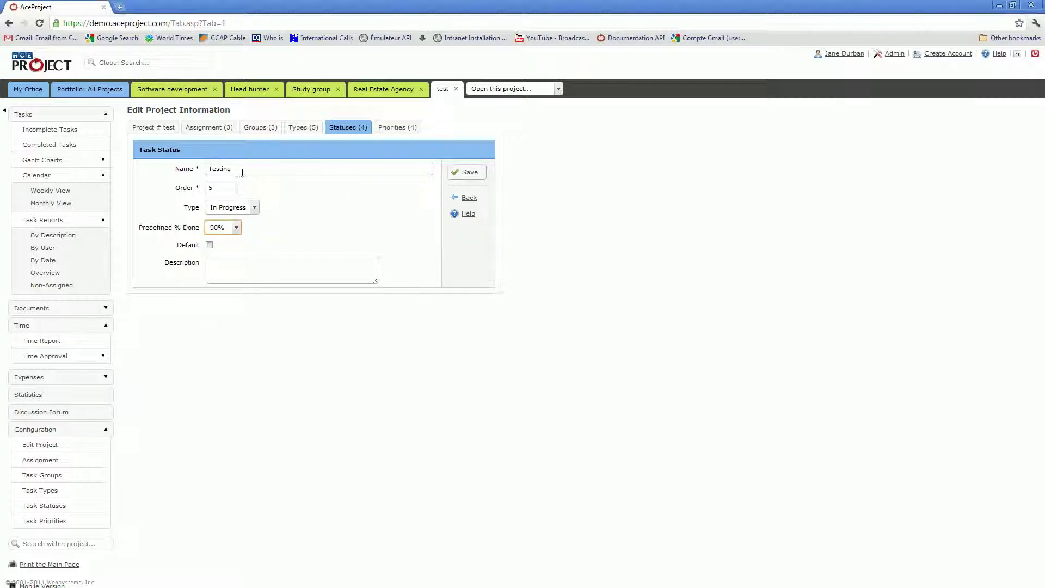
left_click(468, 174)
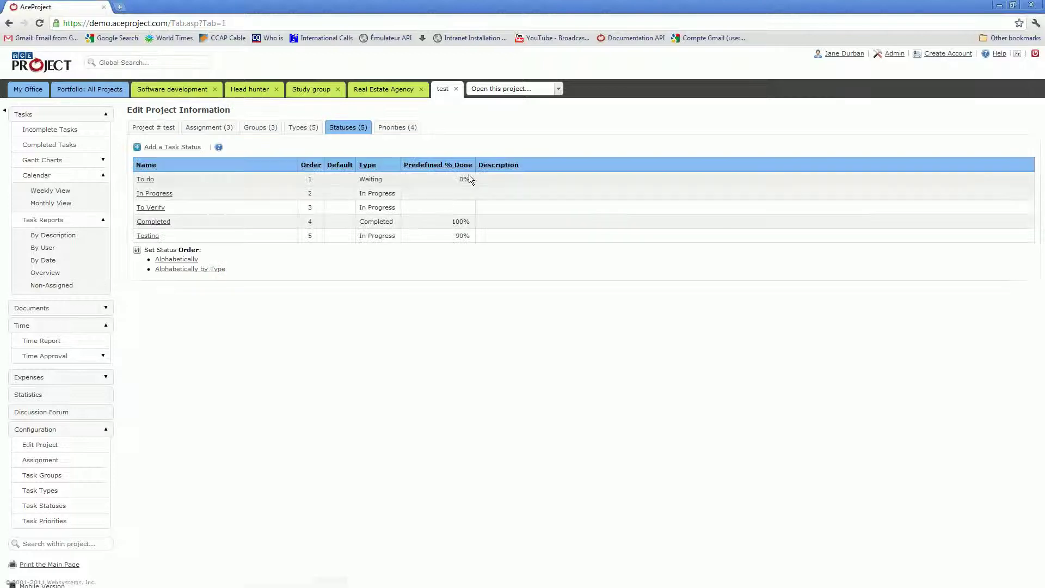
Open 'task name' in project test and set its status to Testing, filling 90% done
left_click(443, 89)
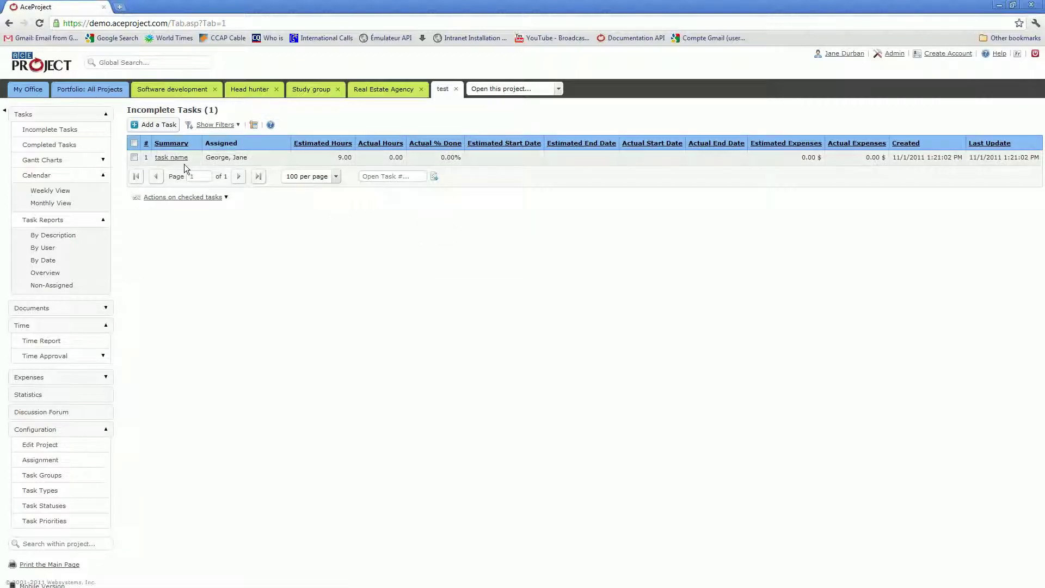
left_click(181, 158)
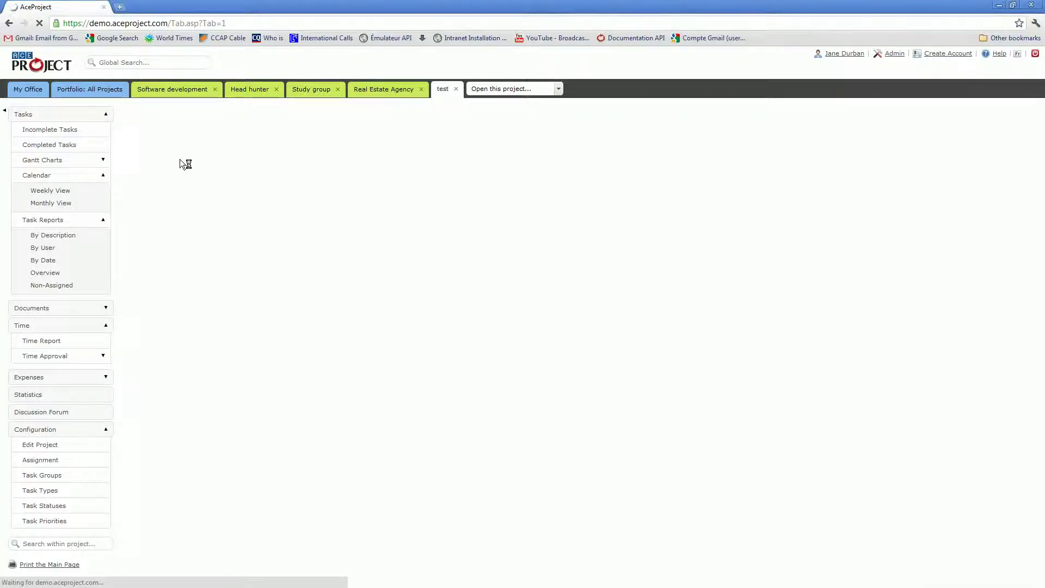
left_click(234, 321)
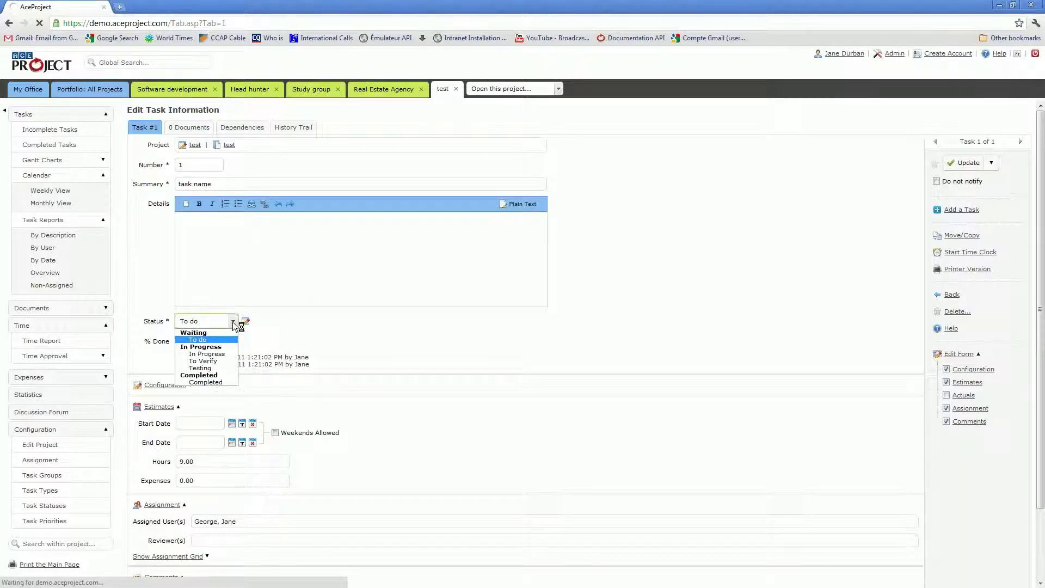
left_click(207, 367)
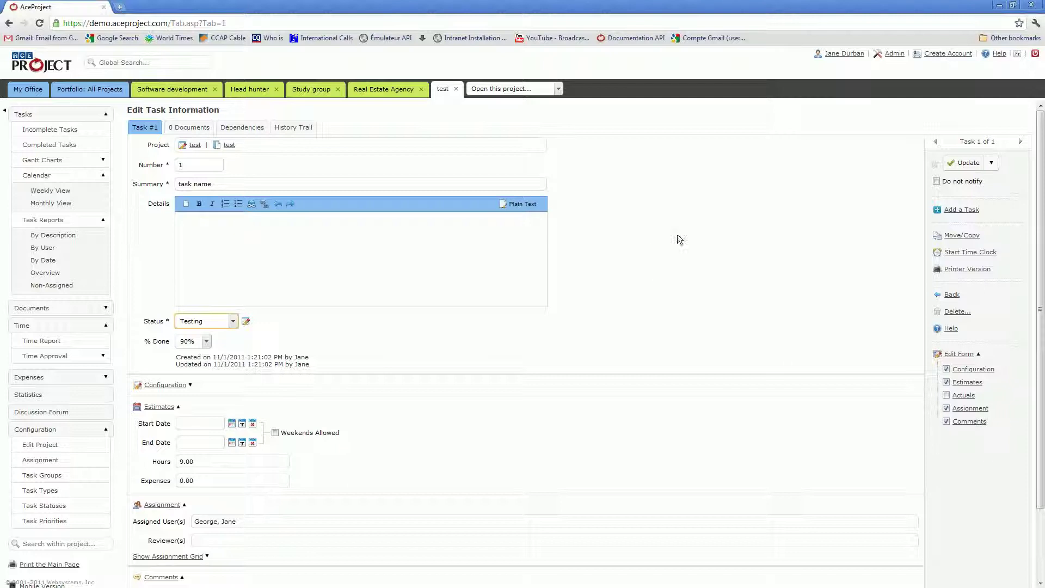
Go to the Help section, discarding the task's unsaved status change
left_click(999, 55)
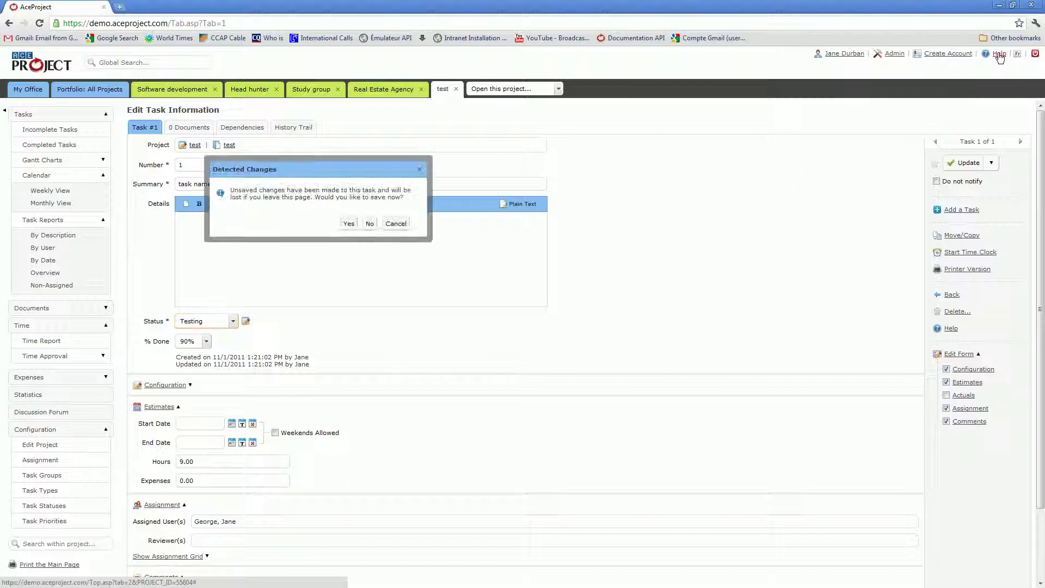
left_click(370, 224)
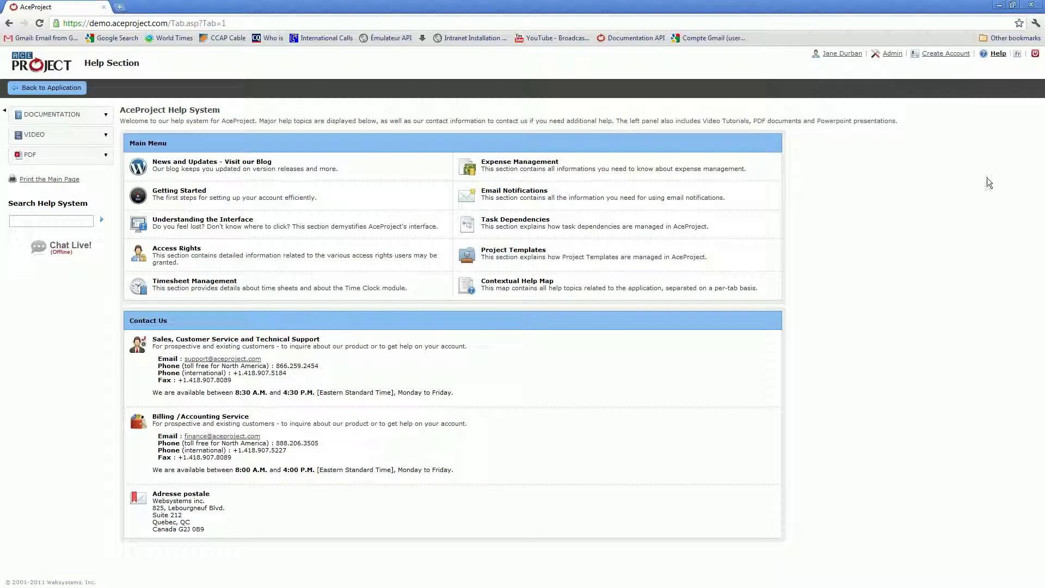